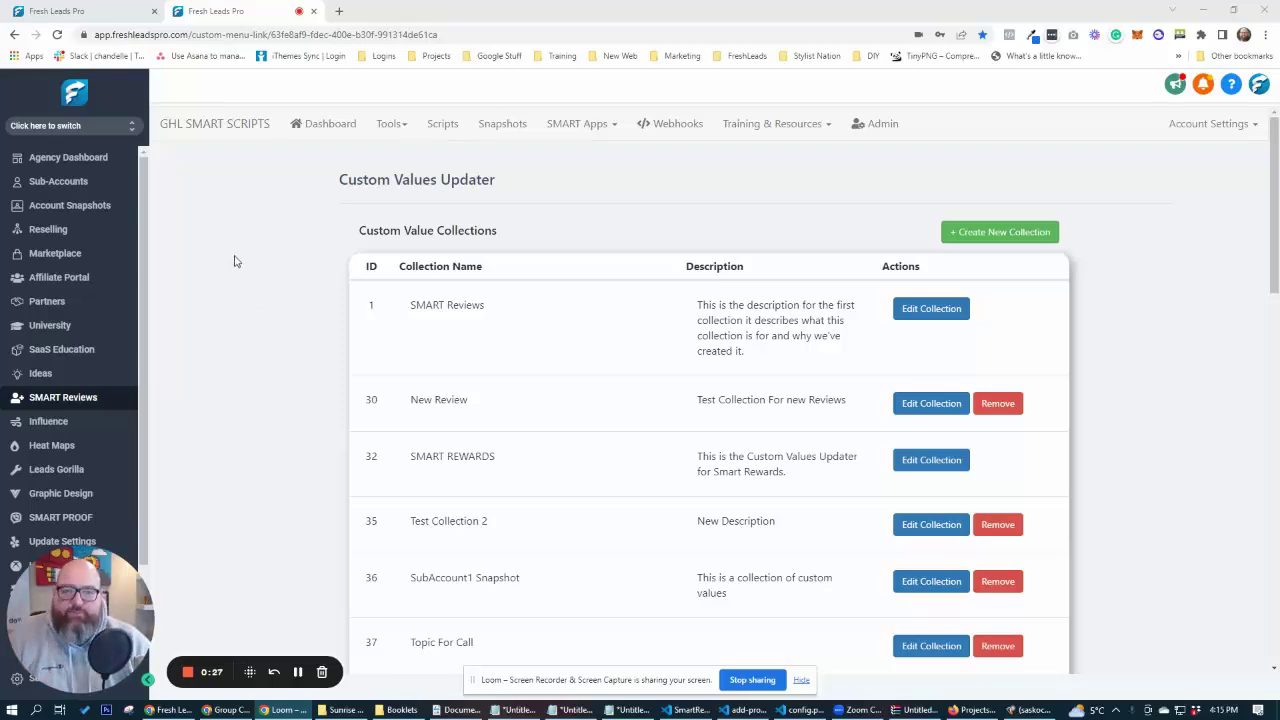
Step: Scroll through the Custom Value Collections and Authorized Custom Value Locations lists
scroll(234, 257, "down", 5)
scroll(245, 262, "down", 7)
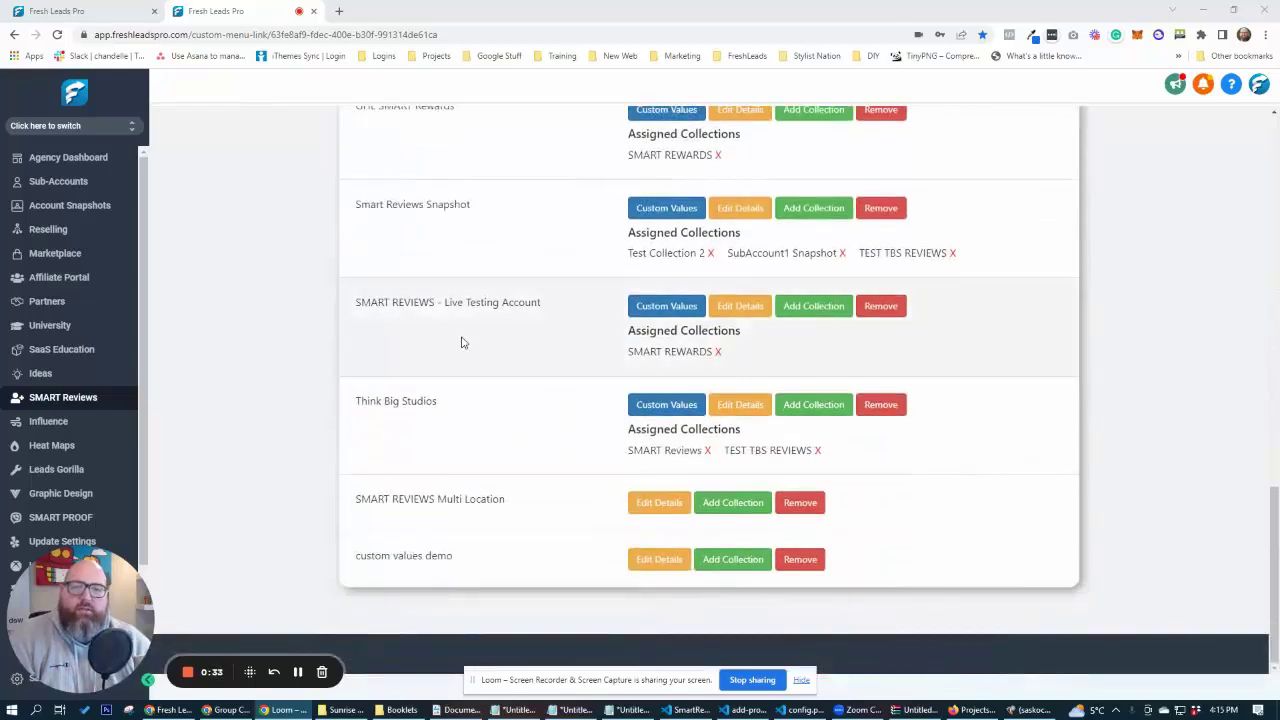
scroll(462, 345, "up", 4)
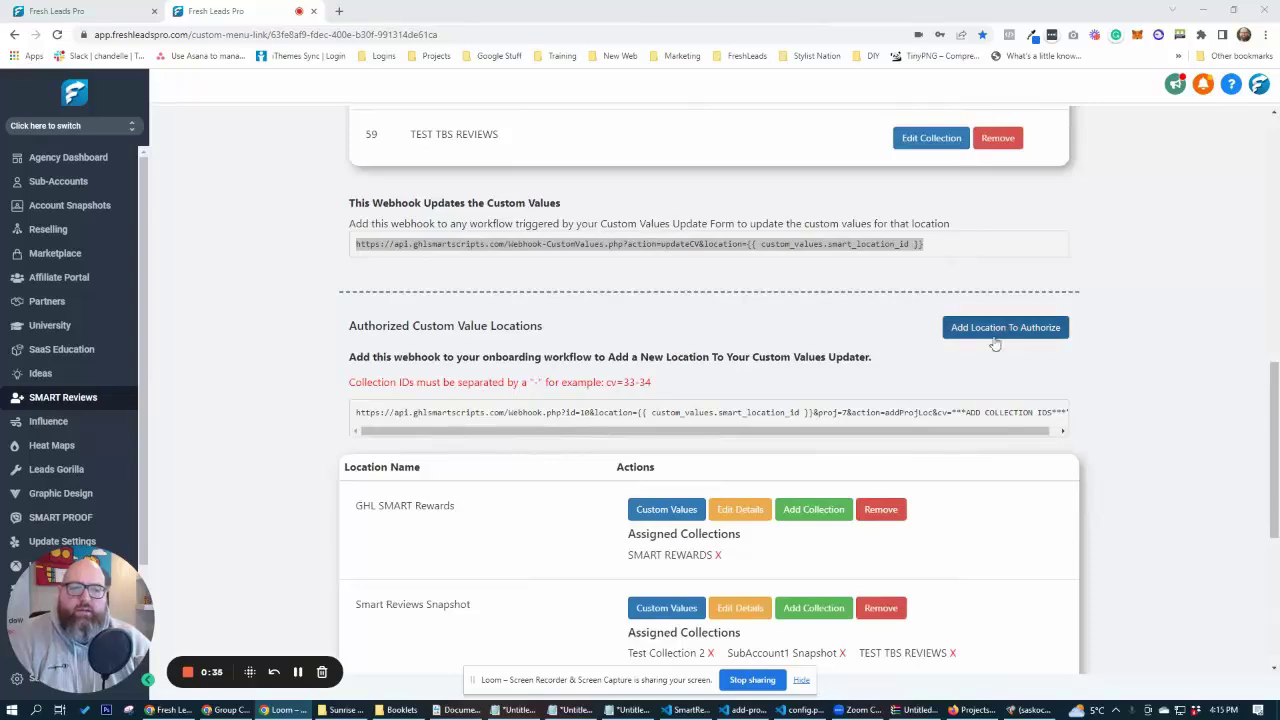
scroll(1128, 420, "down", 4)
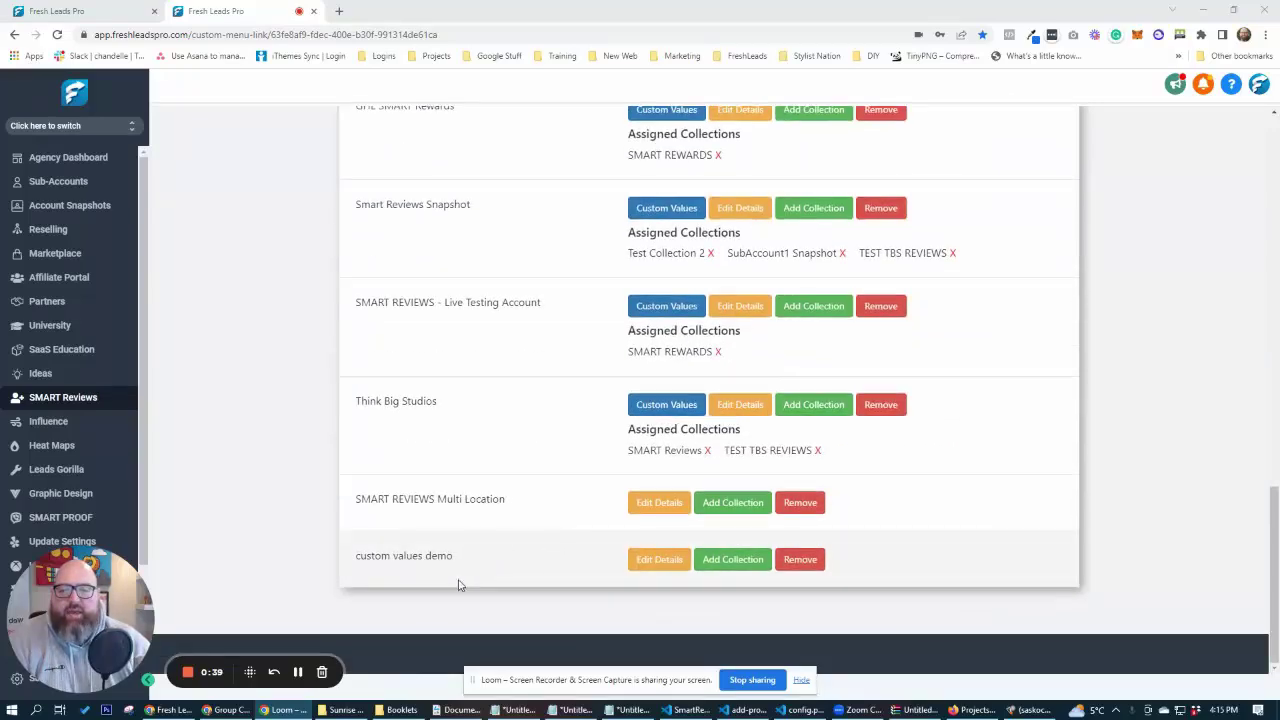
scroll(266, 506, "up", 3)
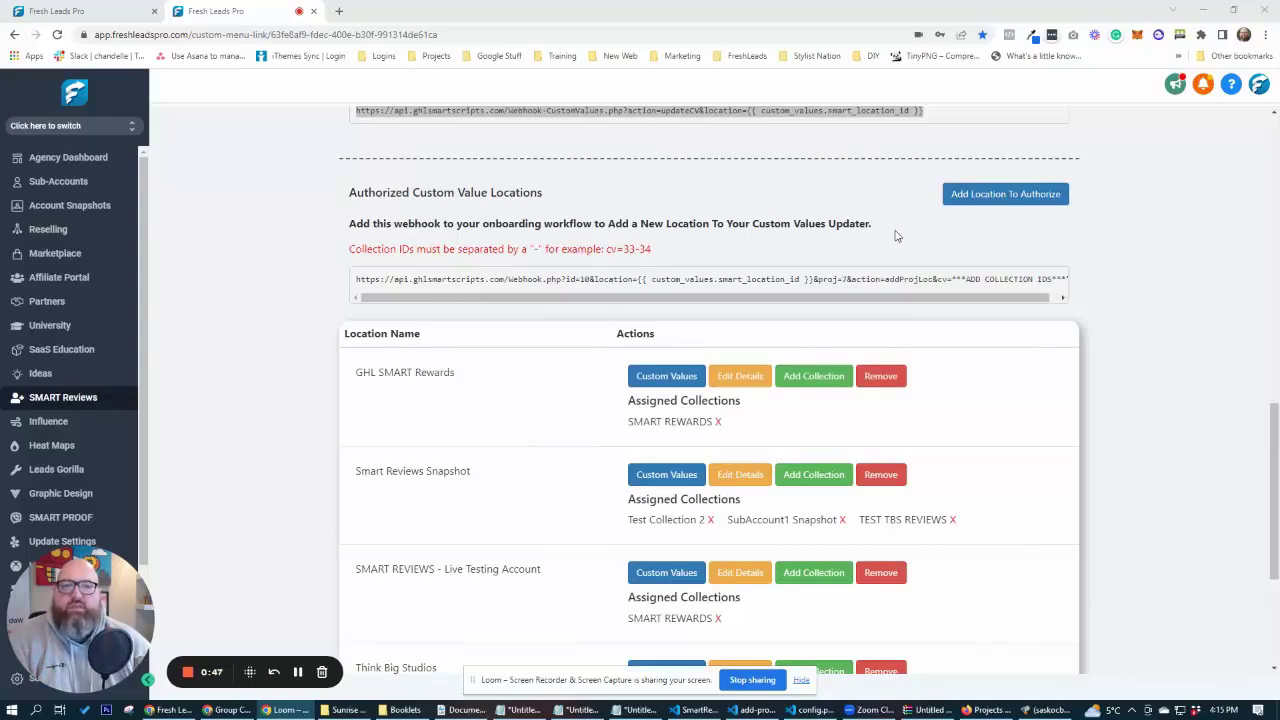
Step: Open the Manage A New Location form and browse previously added locations without choosing one
left_click(984, 202)
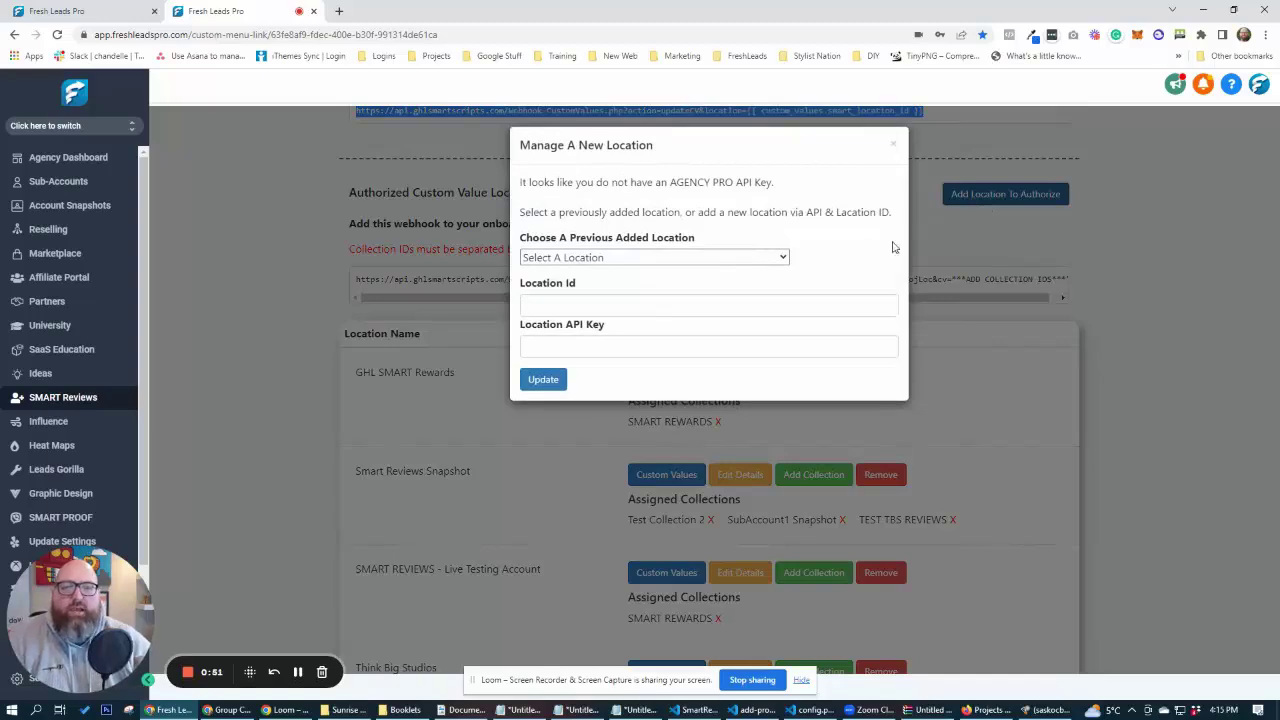
left_click(648, 207)
left_click(730, 258)
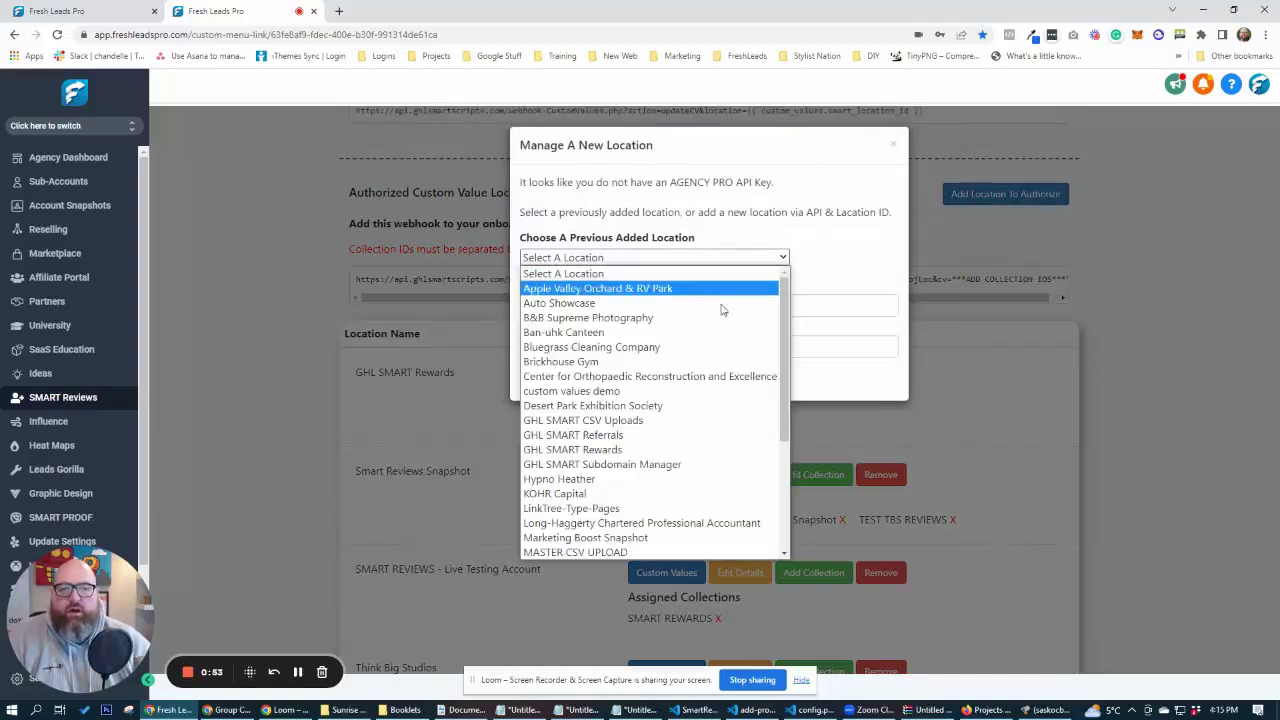
scroll(775, 460, "down", 5)
scroll(788, 472, "up", 10)
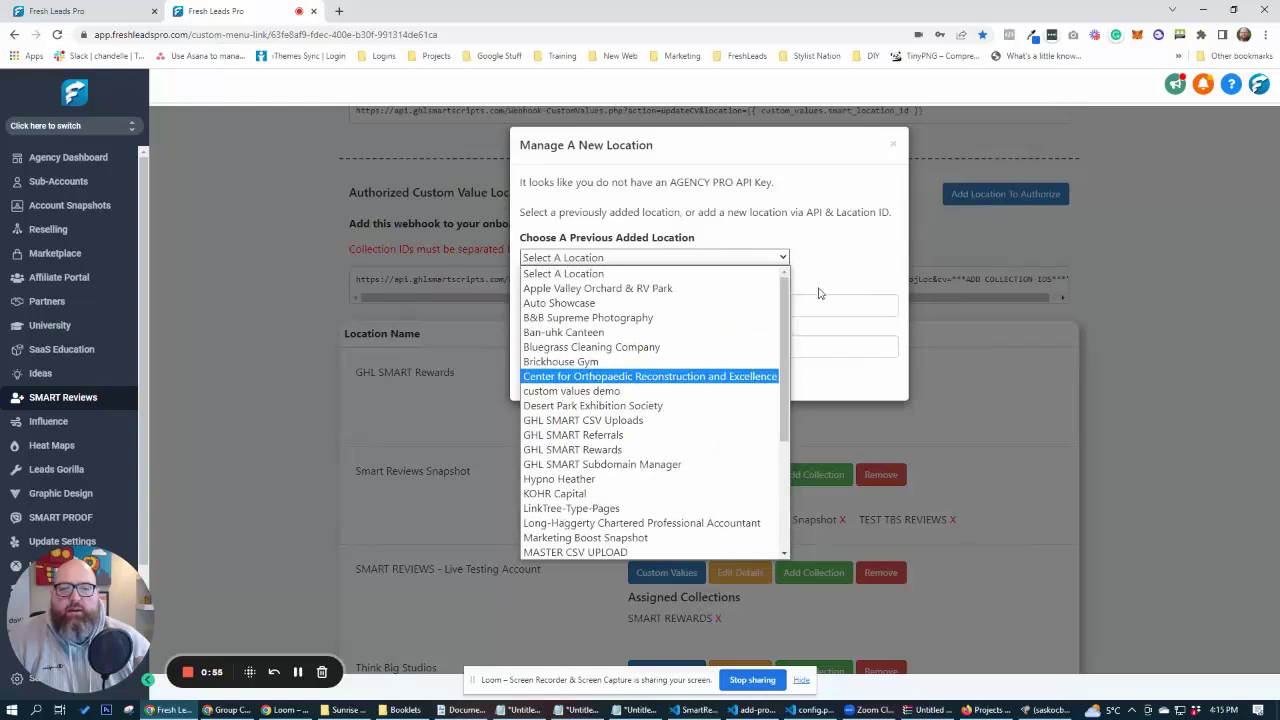
left_click(835, 271)
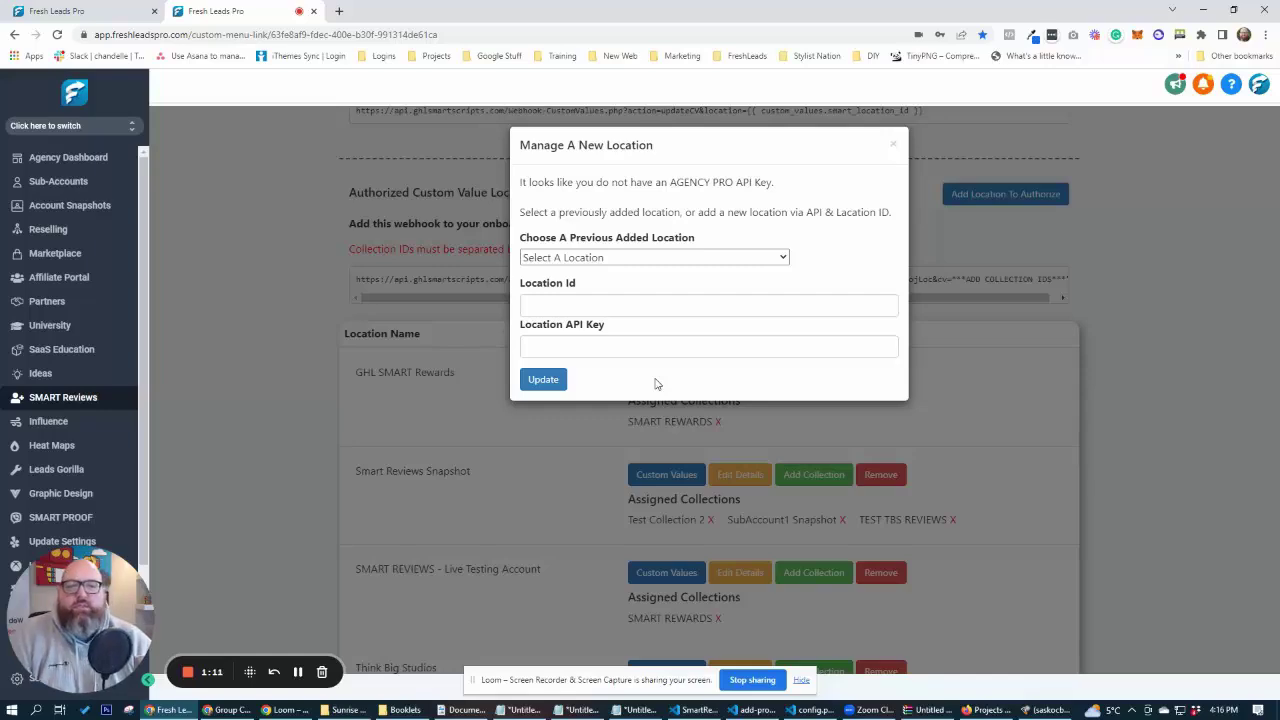
left_click(893, 144)
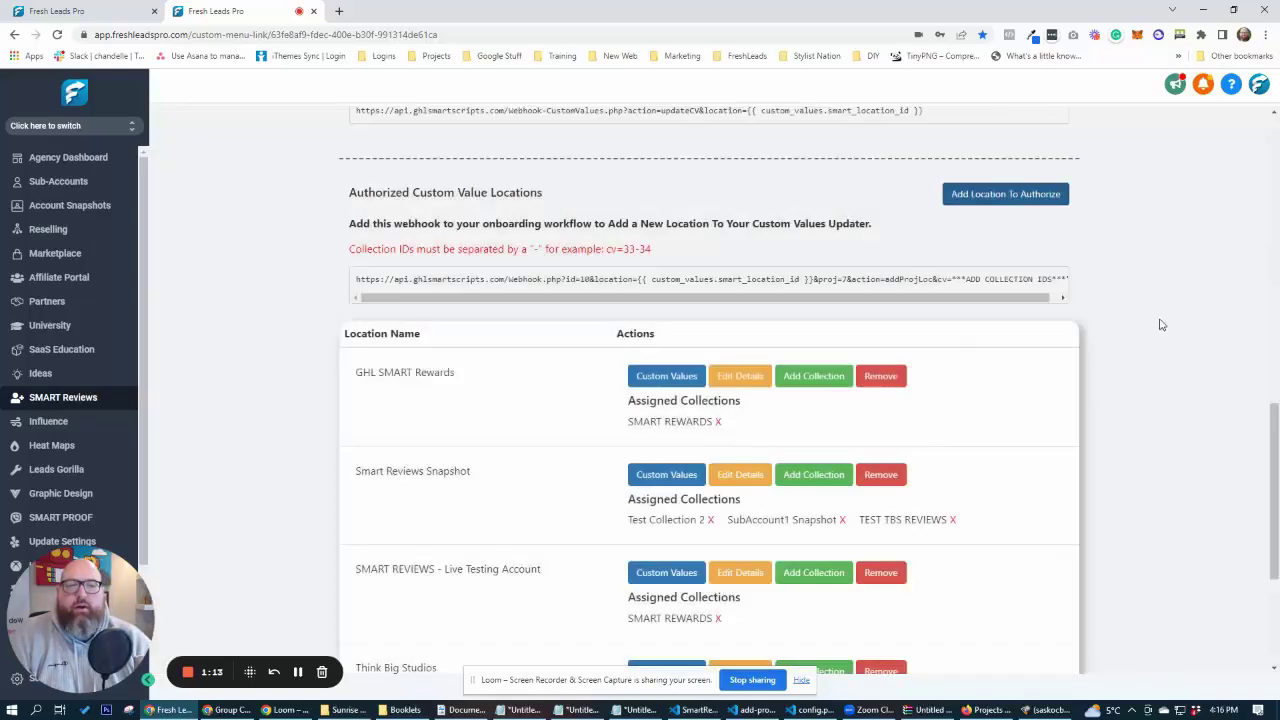
left_click_drag(1013, 279, 314, 289)
left_click(300, 322)
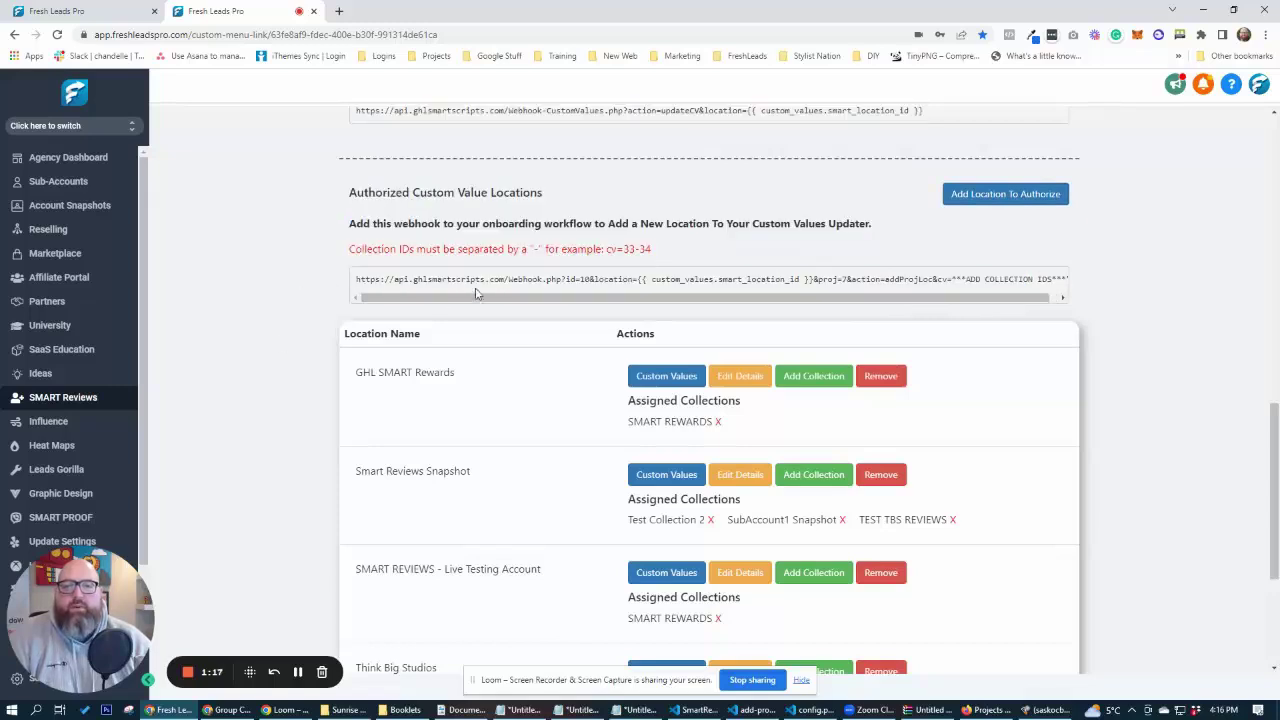
scroll(420, 300, "up", 2)
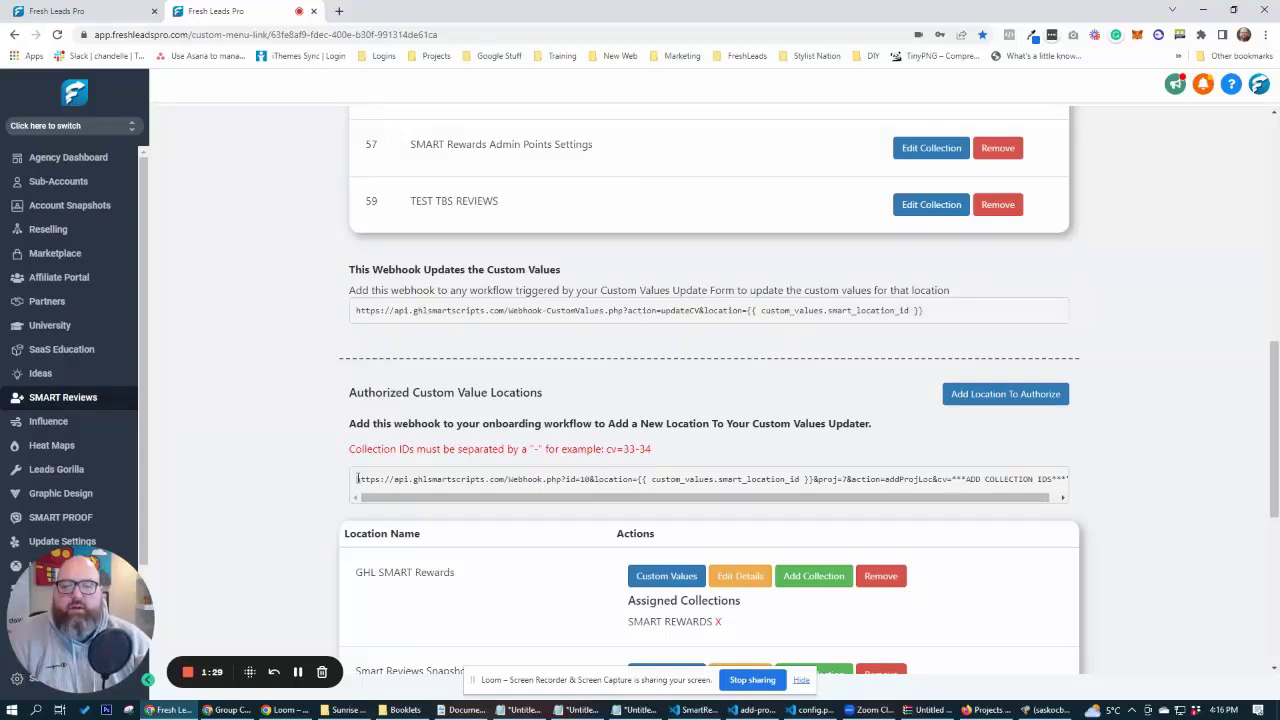
left_click_drag(357, 479, 772, 479)
left_click(1115, 480)
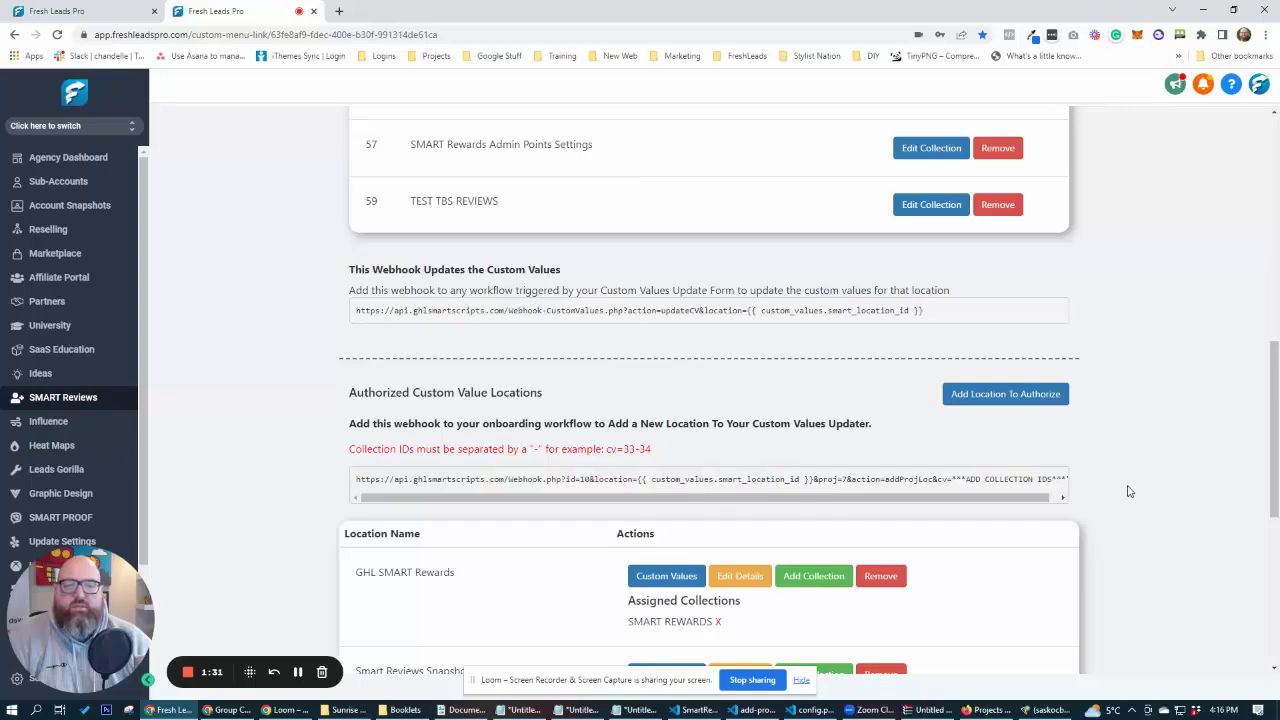
scroll(1130, 490, "down", 1)
scroll(1134, 490, "down", 3)
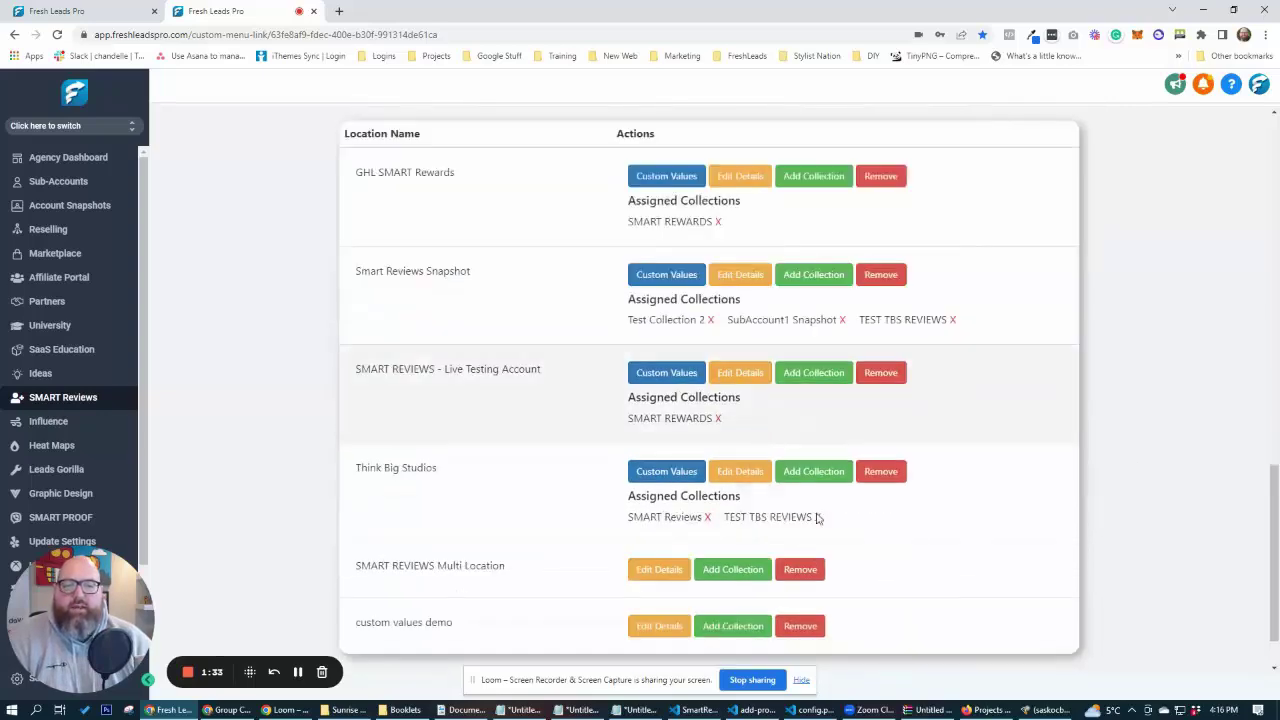
scroll(1200, 434, "up", 5)
scroll(1203, 436, "up", 5)
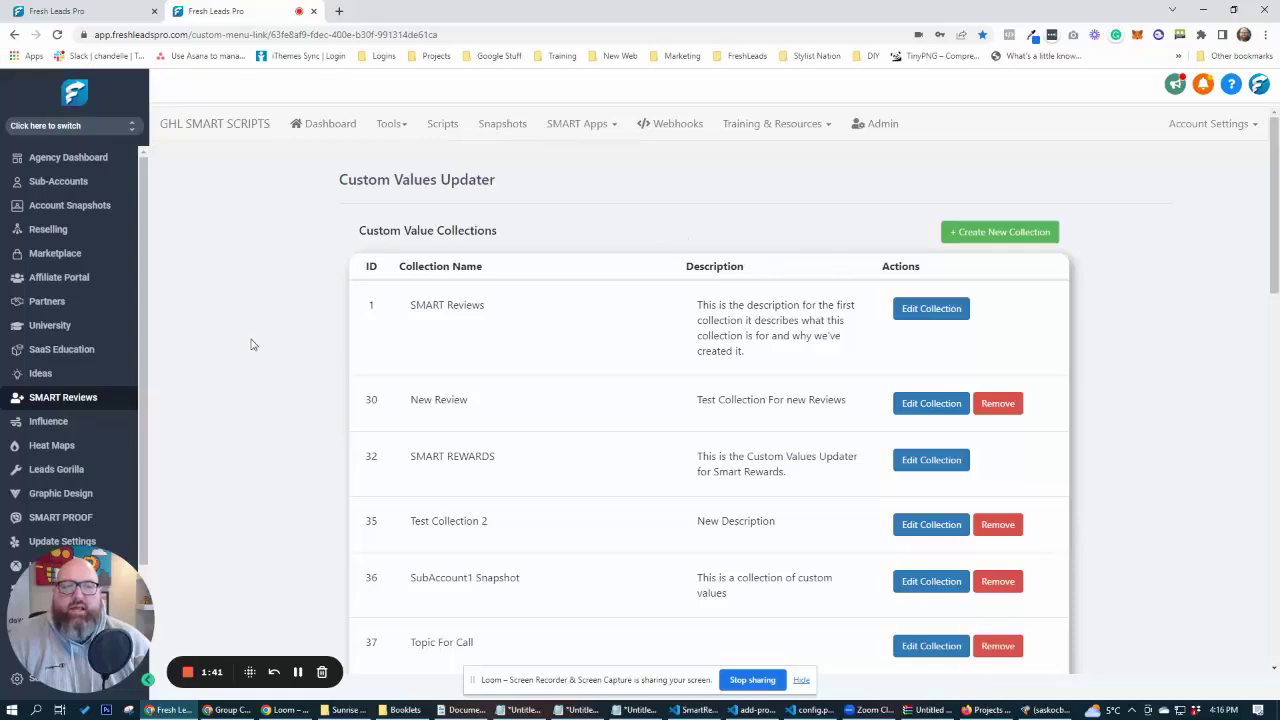
scroll(251, 364, "down", 1)
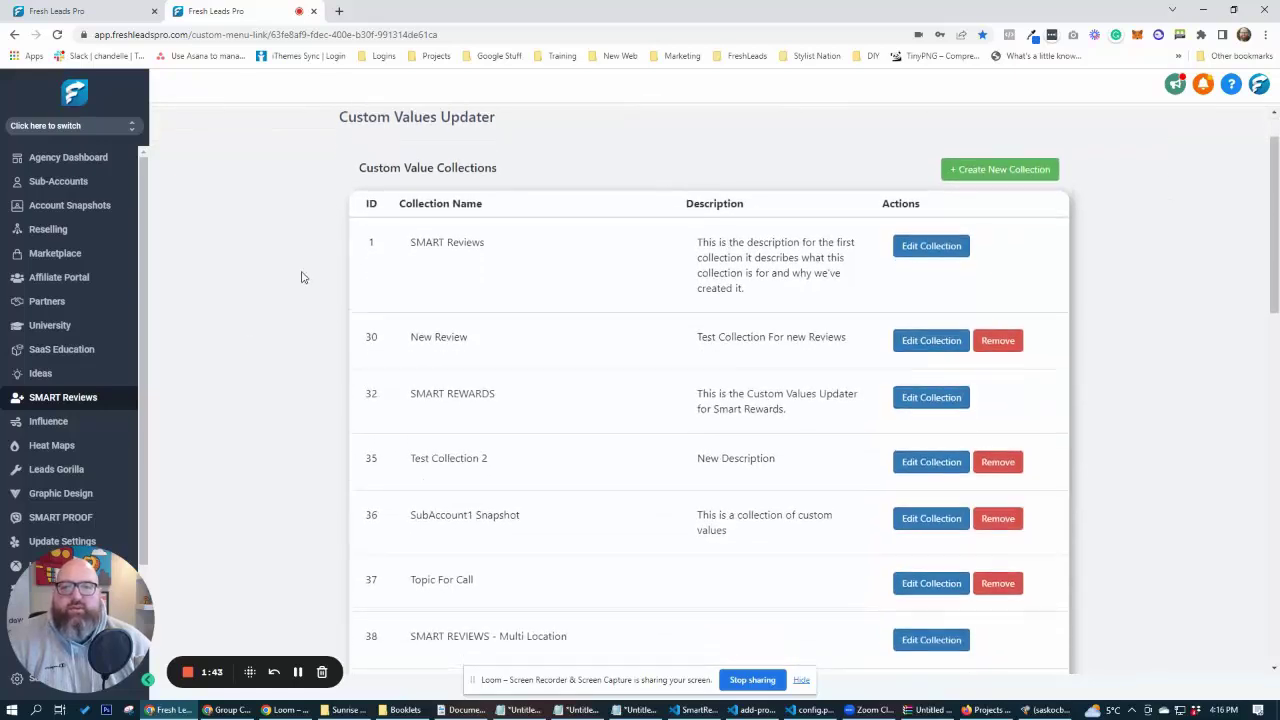
scroll(300, 280, "up", 1)
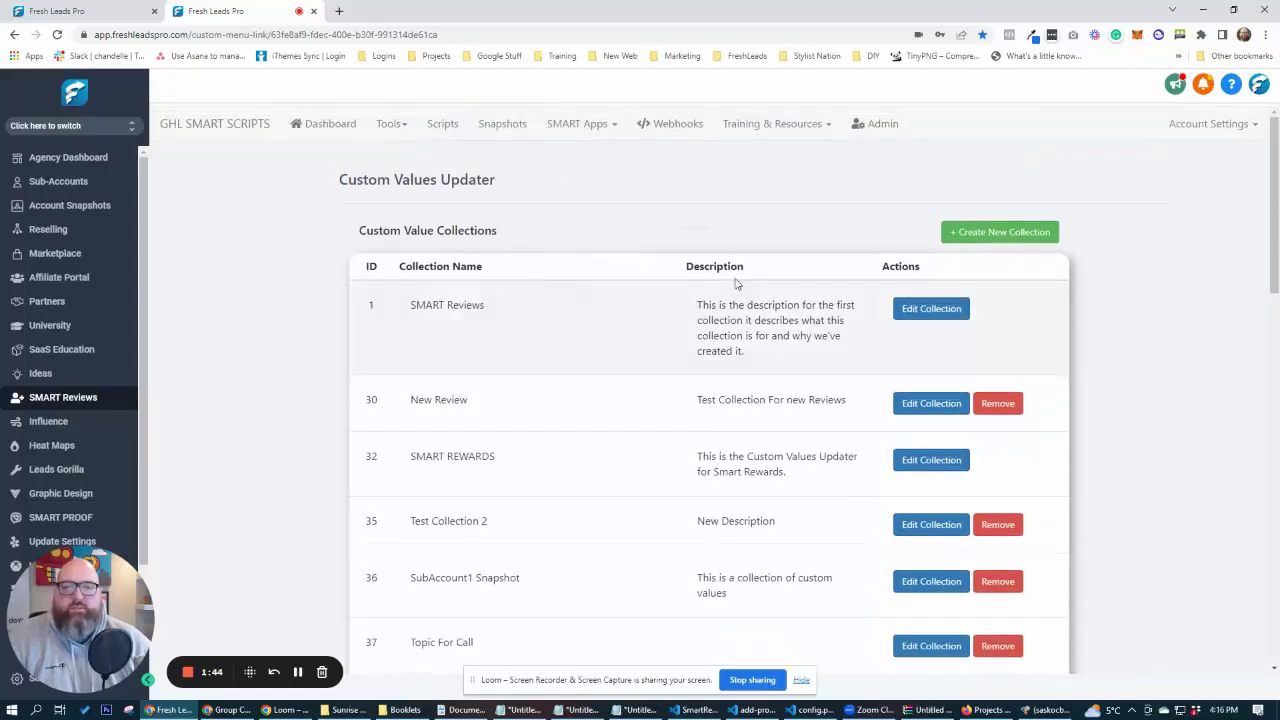
Step: Start a new collection sourcing its custom values from the custom values demo location
left_click(999, 233)
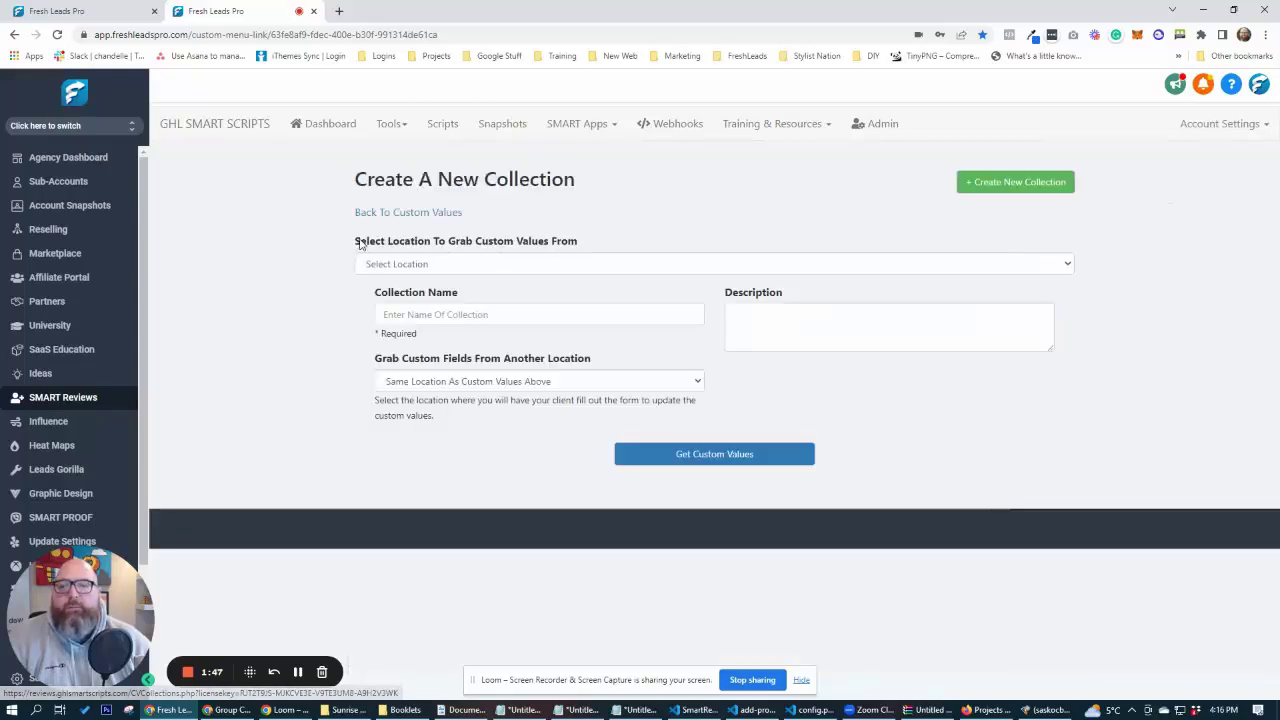
left_click(421, 266)
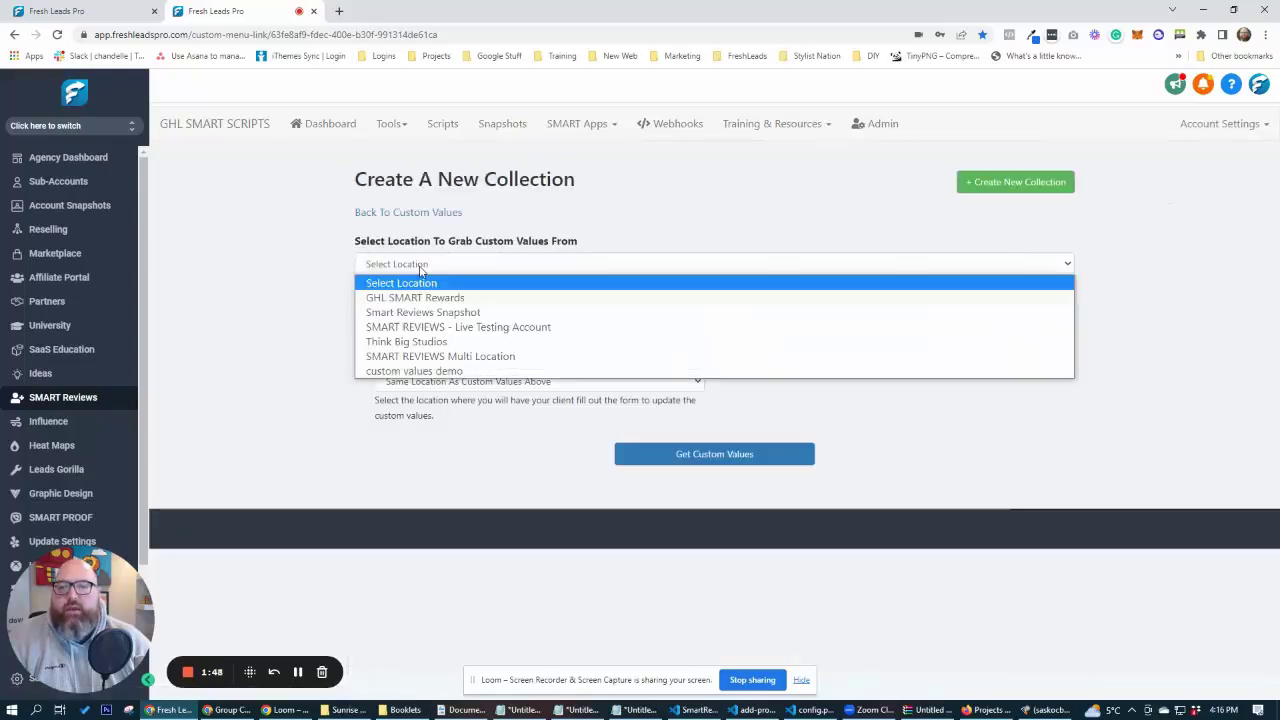
left_click(436, 374)
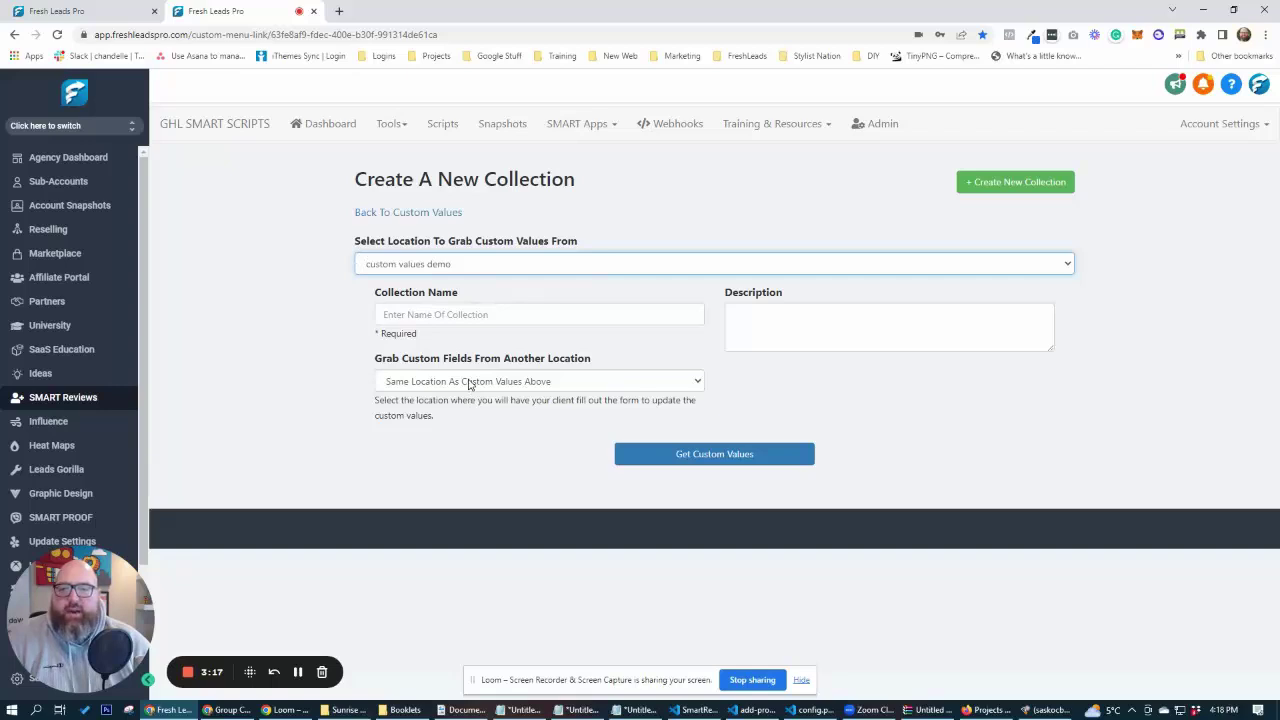
Step: Set the form fields location to custom values demo instead of Think Big Studios
left_click(469, 383)
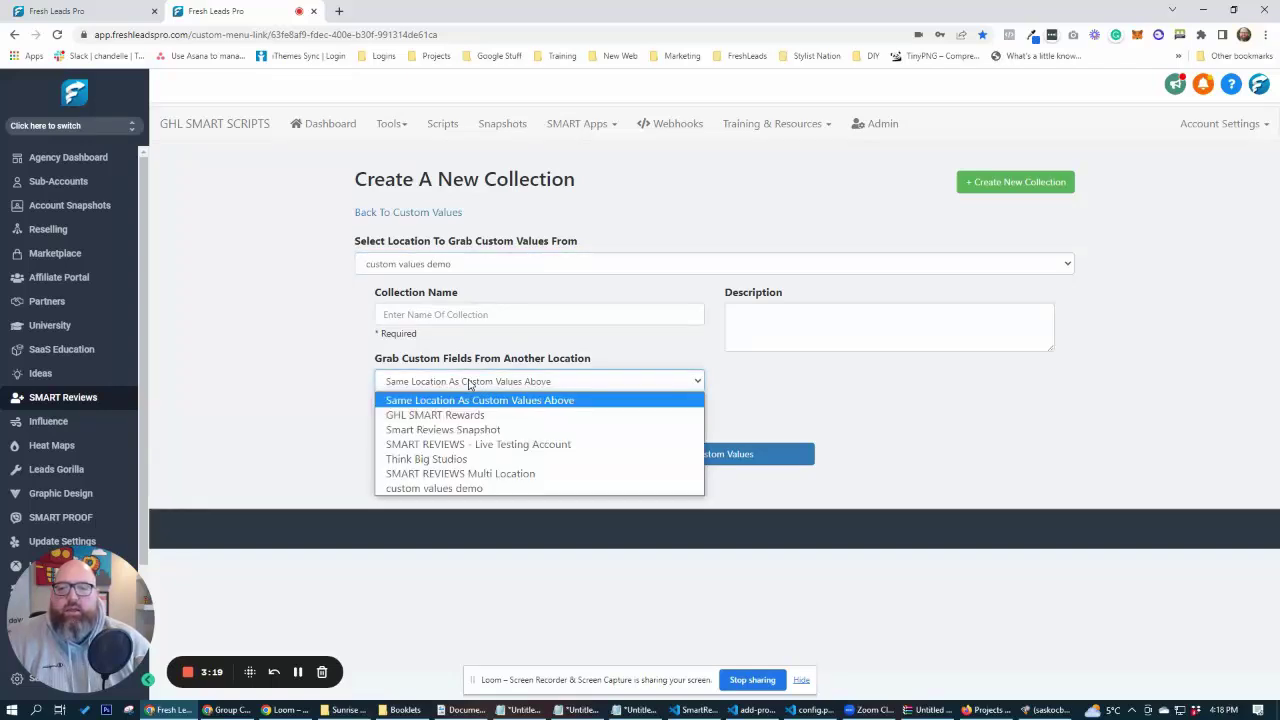
left_click(462, 462)
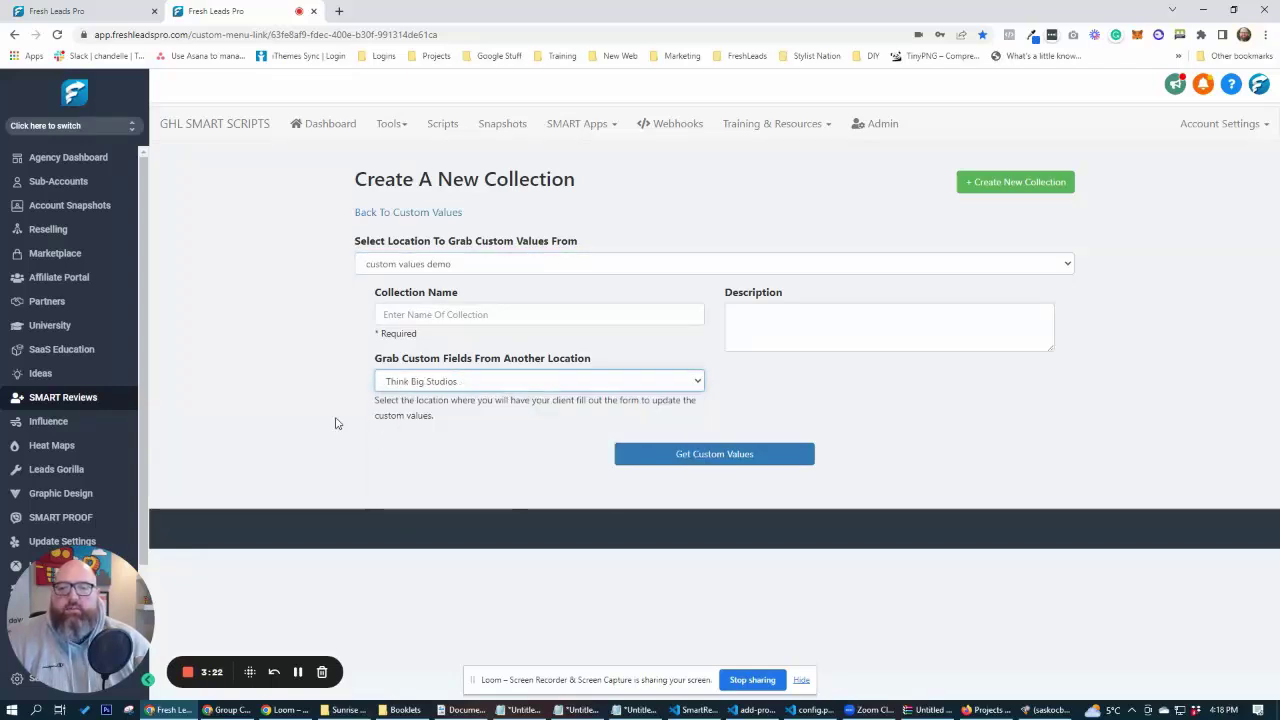
left_click(425, 385)
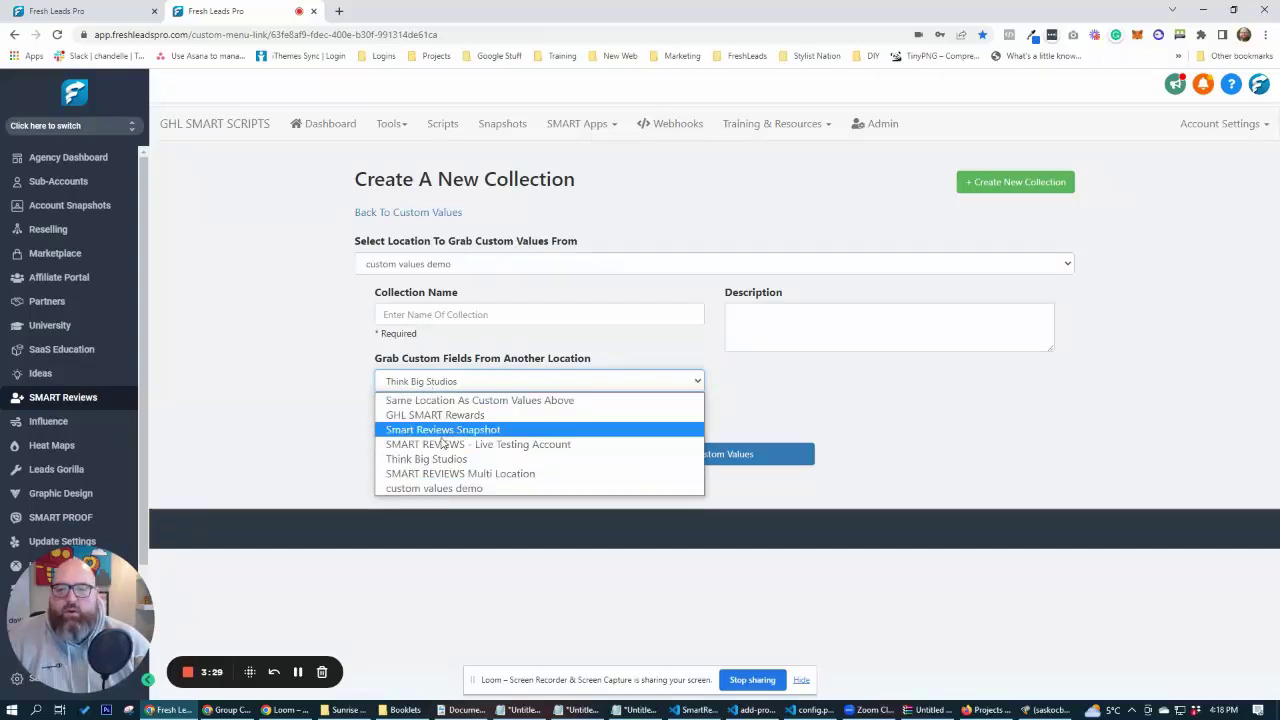
left_click(445, 494)
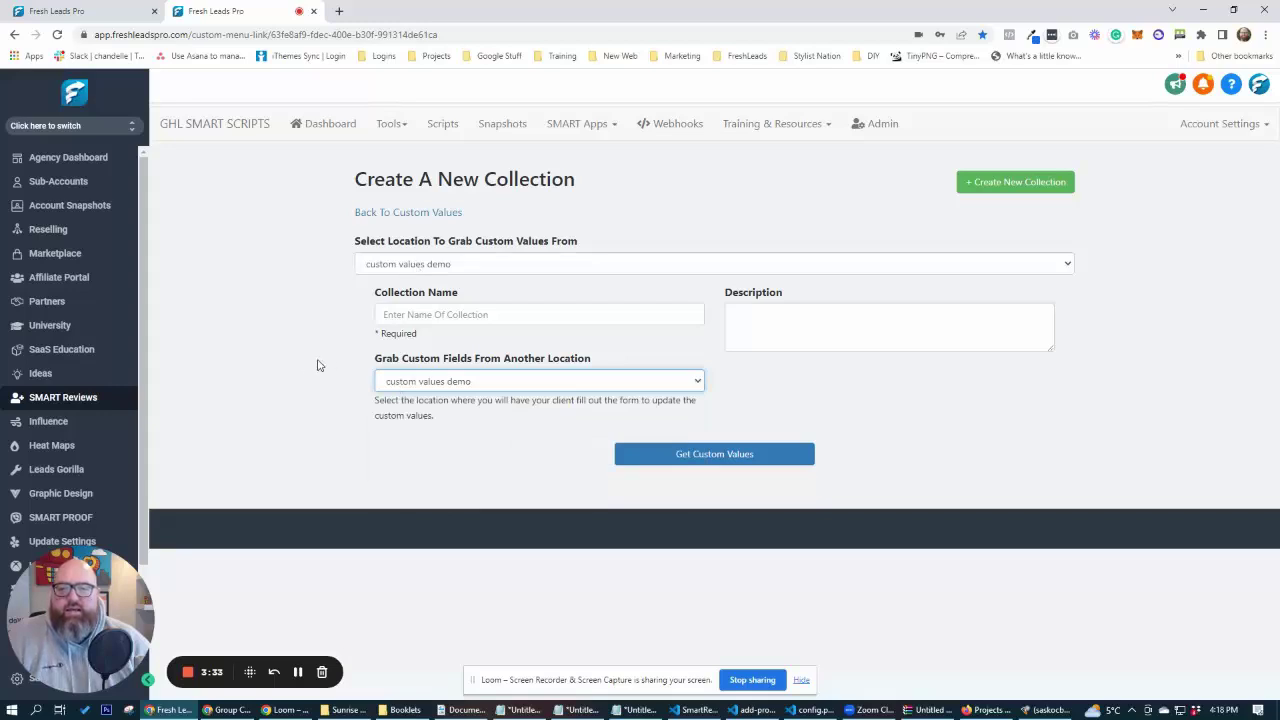
Step: Name the collection 'Custom Values Demo' and load the location's custom values
left_click(429, 315)
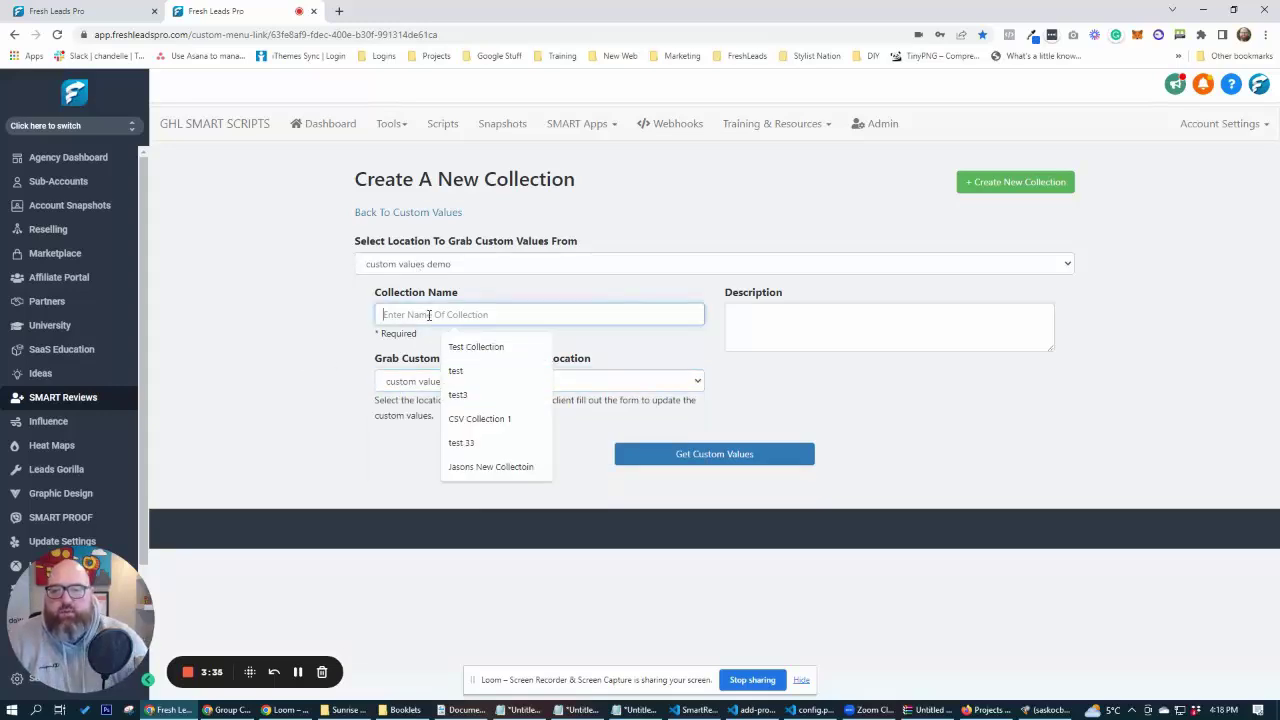
type("Custom")
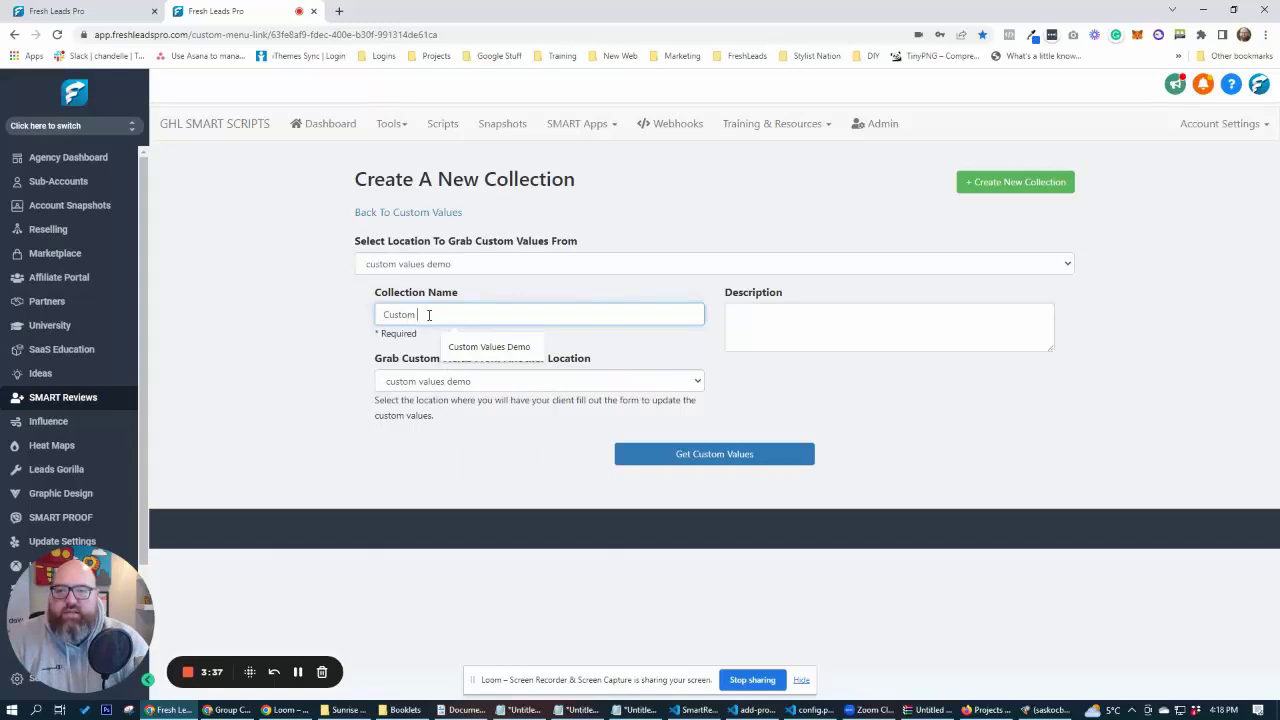
type(" Values Demo")
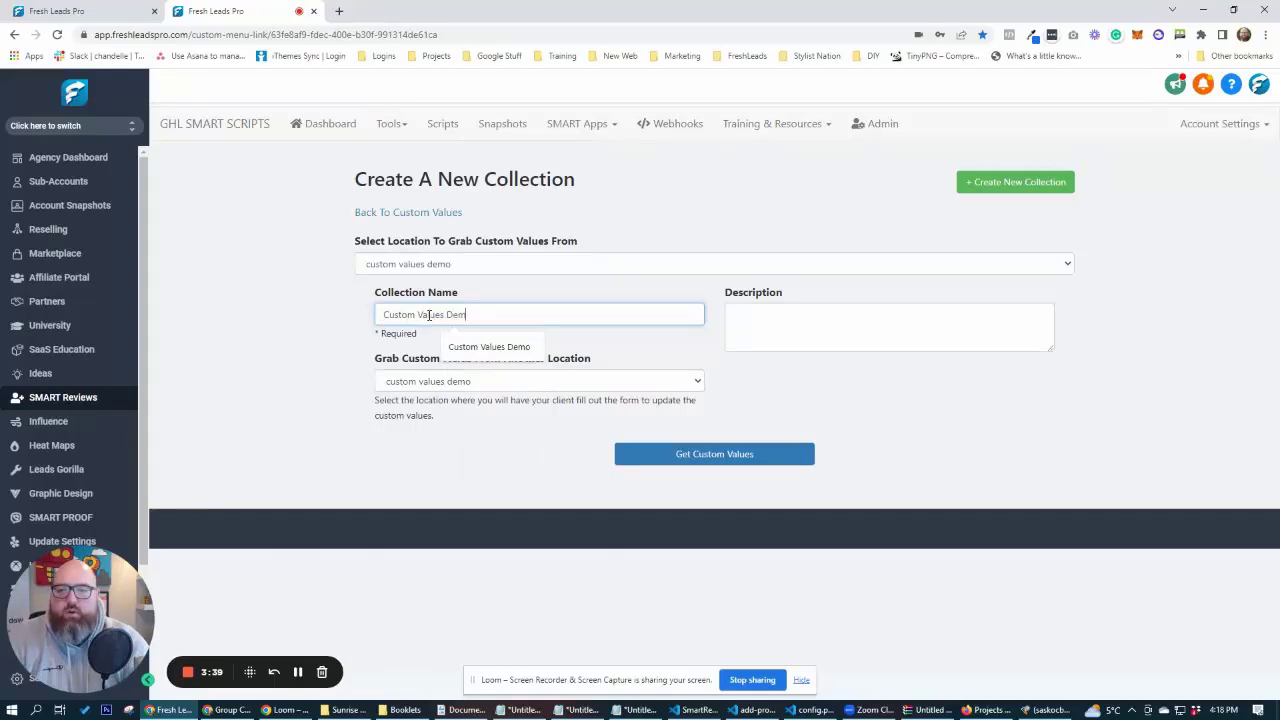
key("Tab")
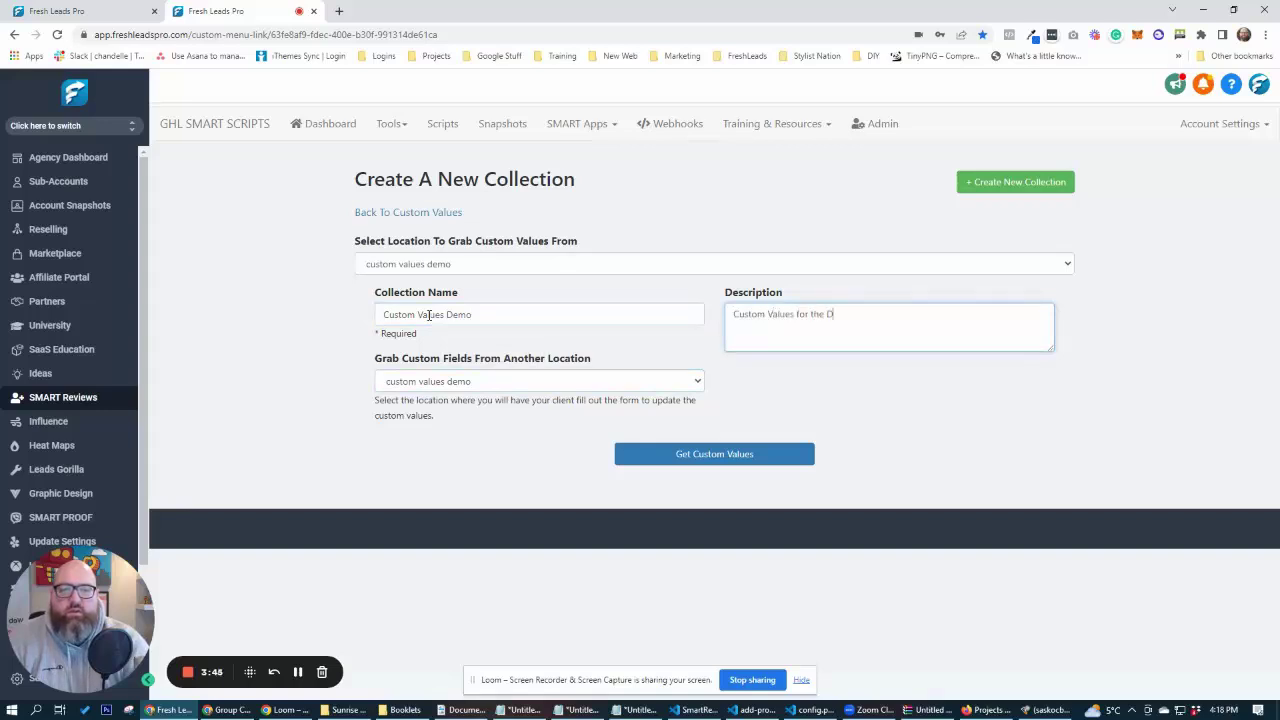
left_click(724, 460)
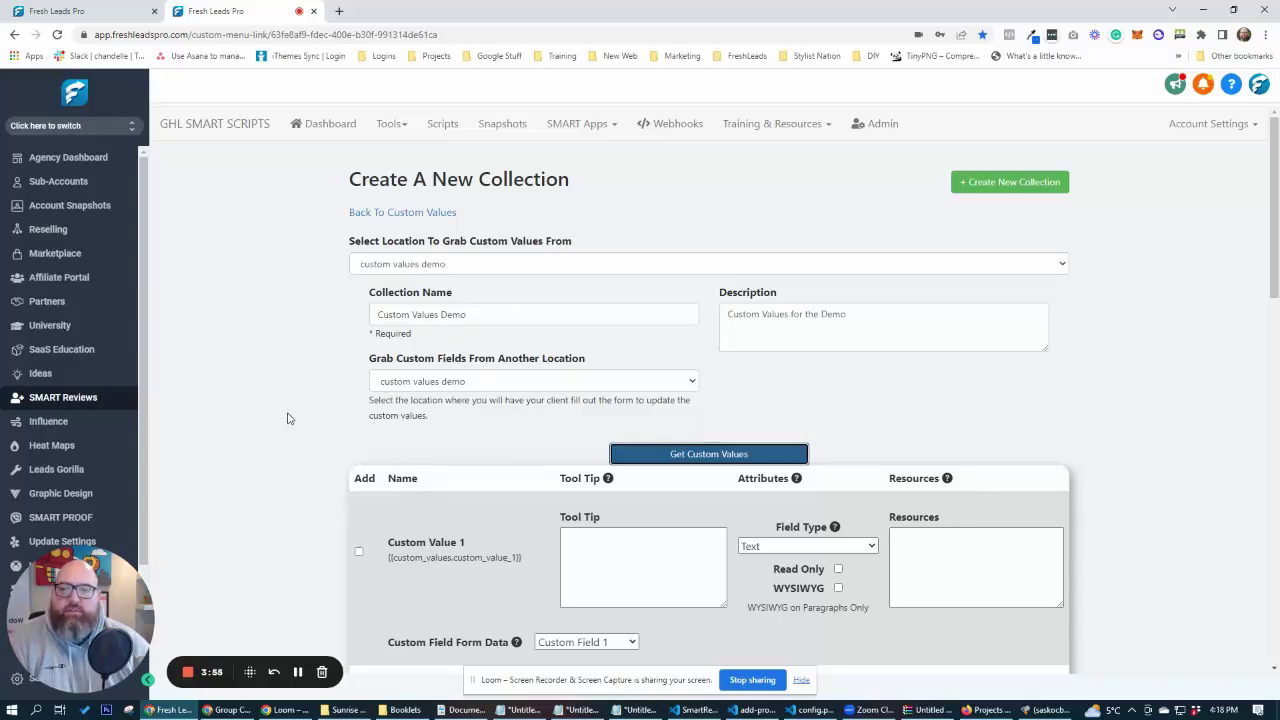
Step: Include Custom Value 1 and Custom Value 2, mapping Custom Value 2 to Custom Field 2
scroll(287, 422, "down", 1)
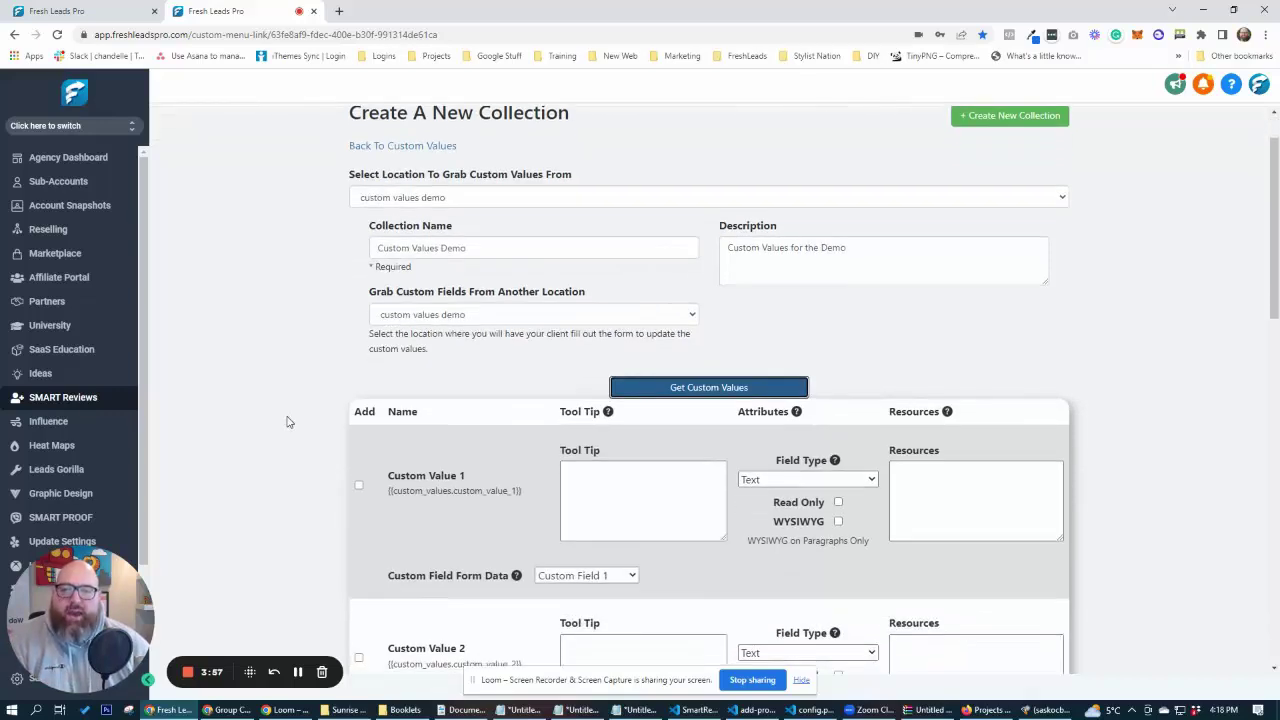
scroll(288, 422, "down", 3)
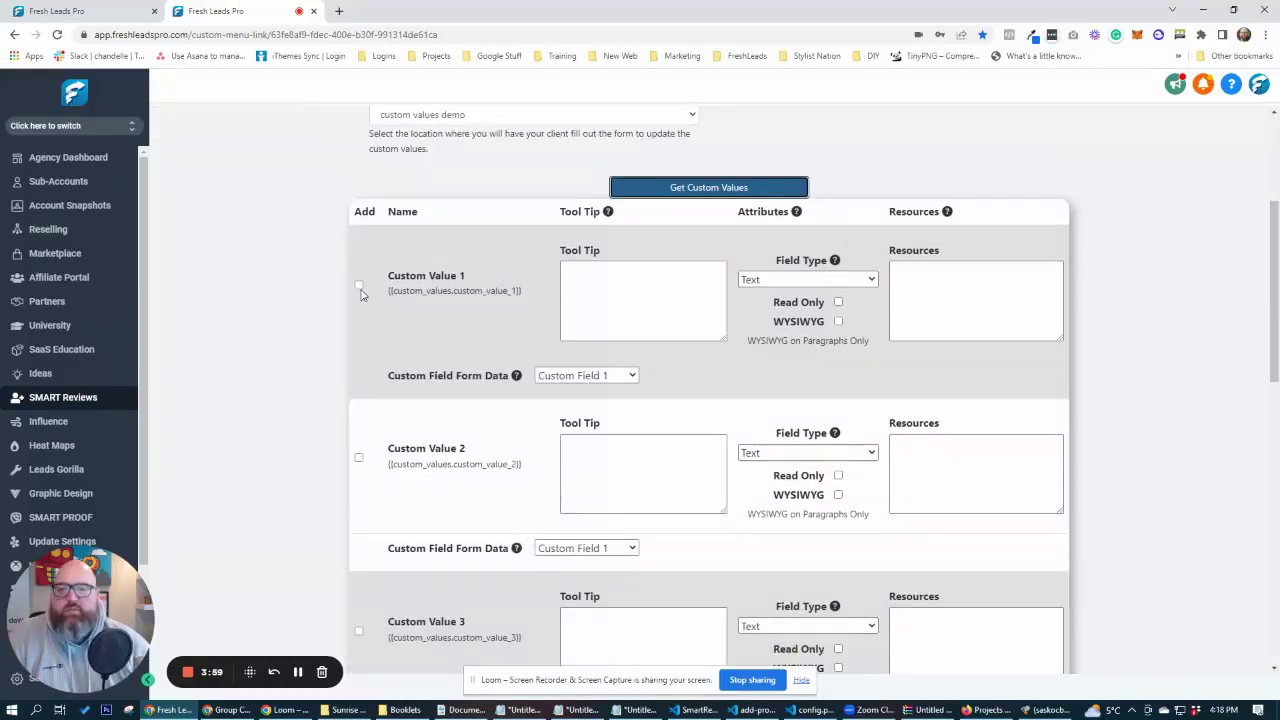
left_click(360, 288)
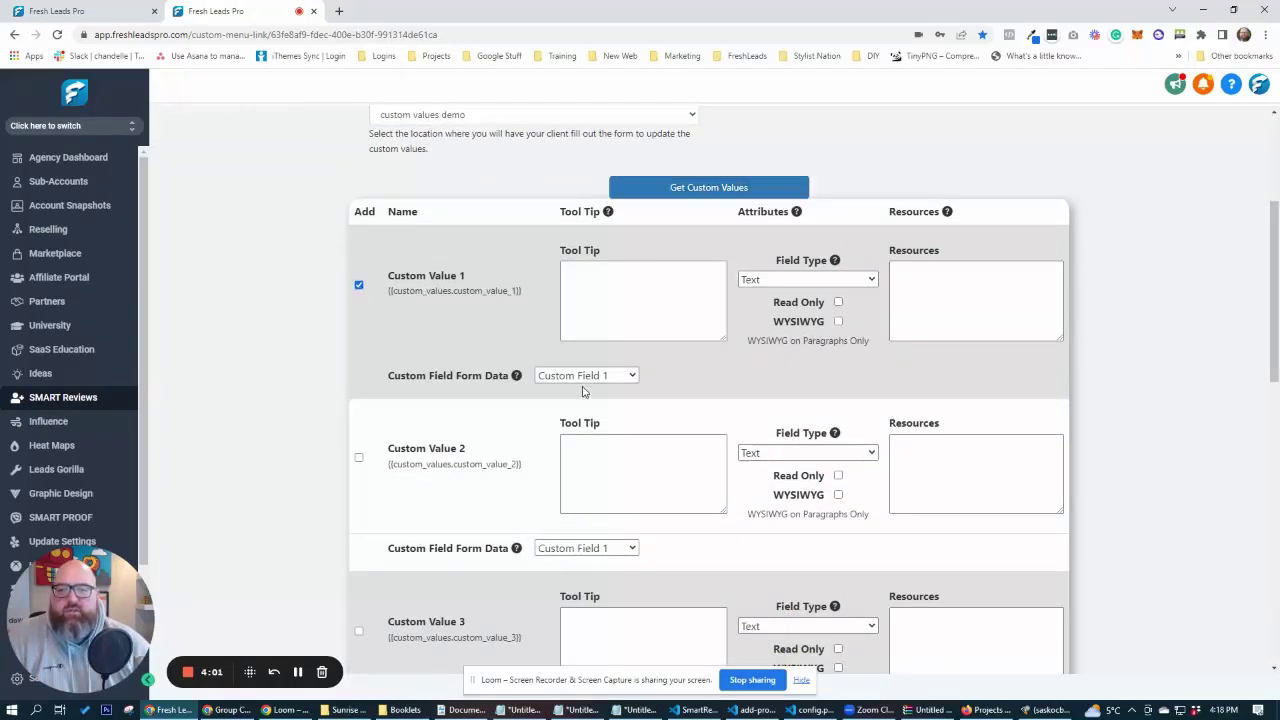
scroll(490, 485, "down", 2)
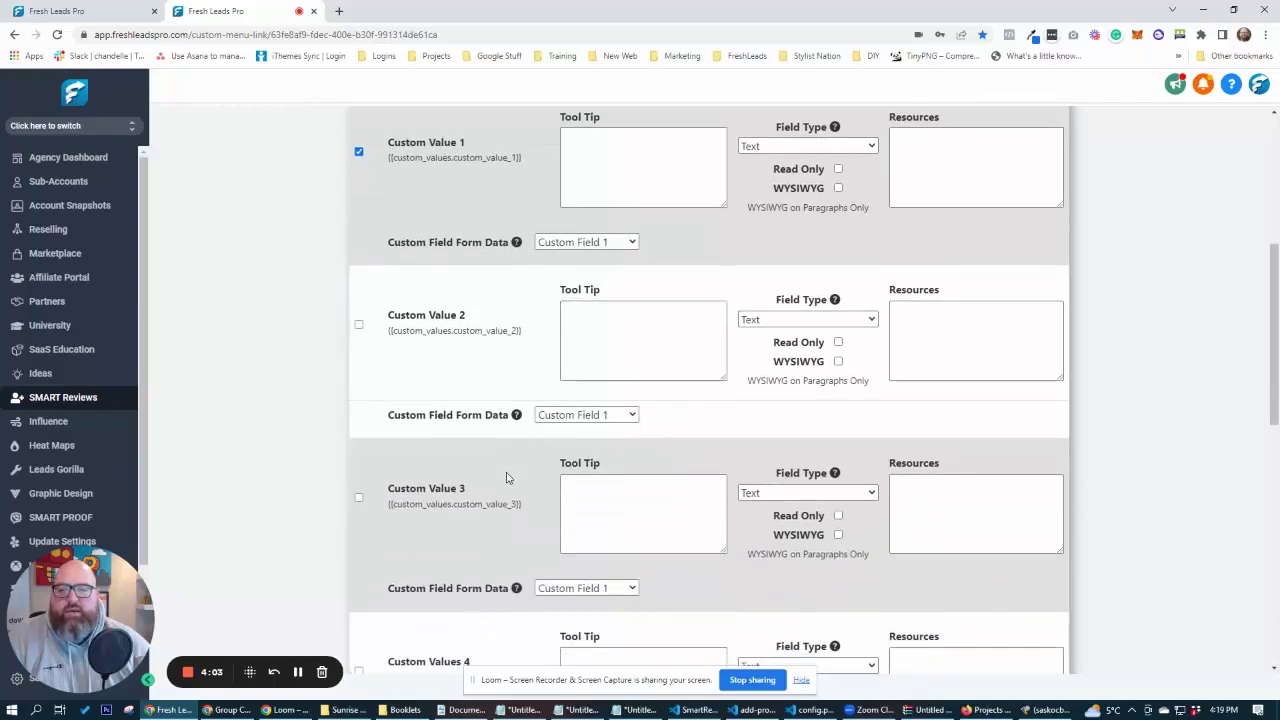
left_click(359, 326)
left_click(595, 414)
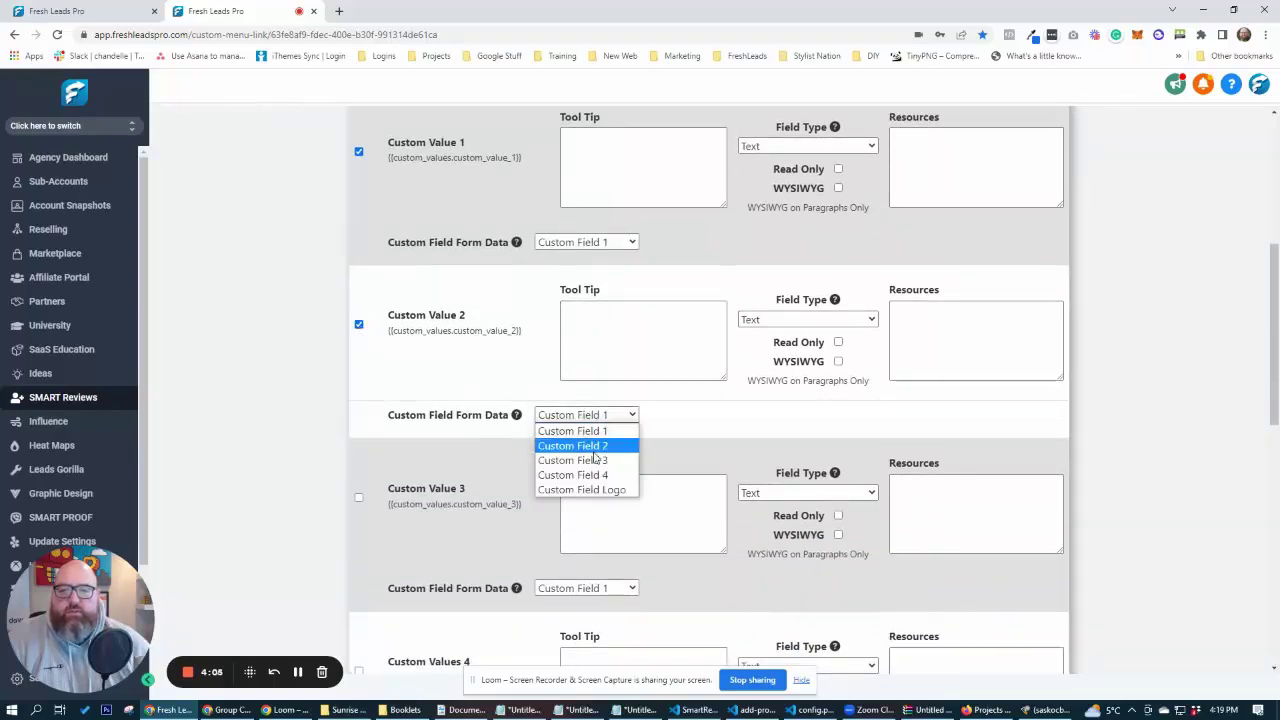
left_click(613, 451)
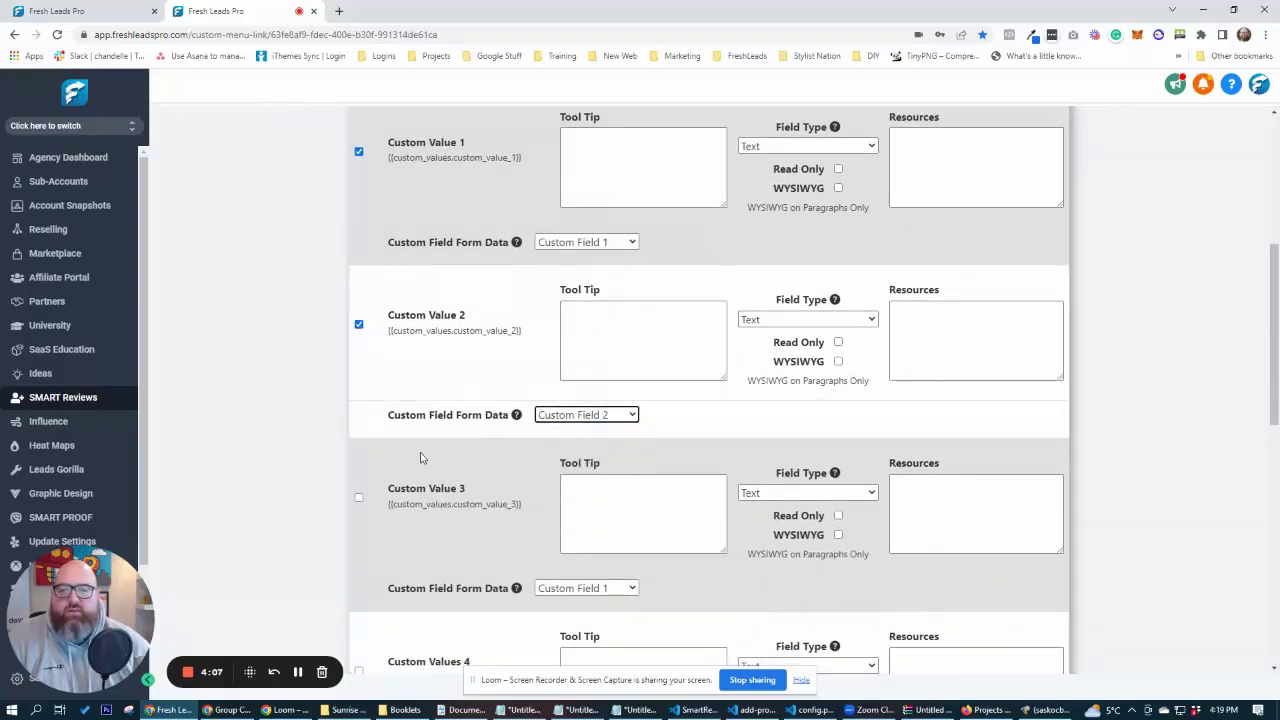
Step: Include Custom Values 3, 4 and Logo, mapped to Custom Fields 3, 4 and Logo
scroll(420, 457, "down", 2)
left_click(359, 367)
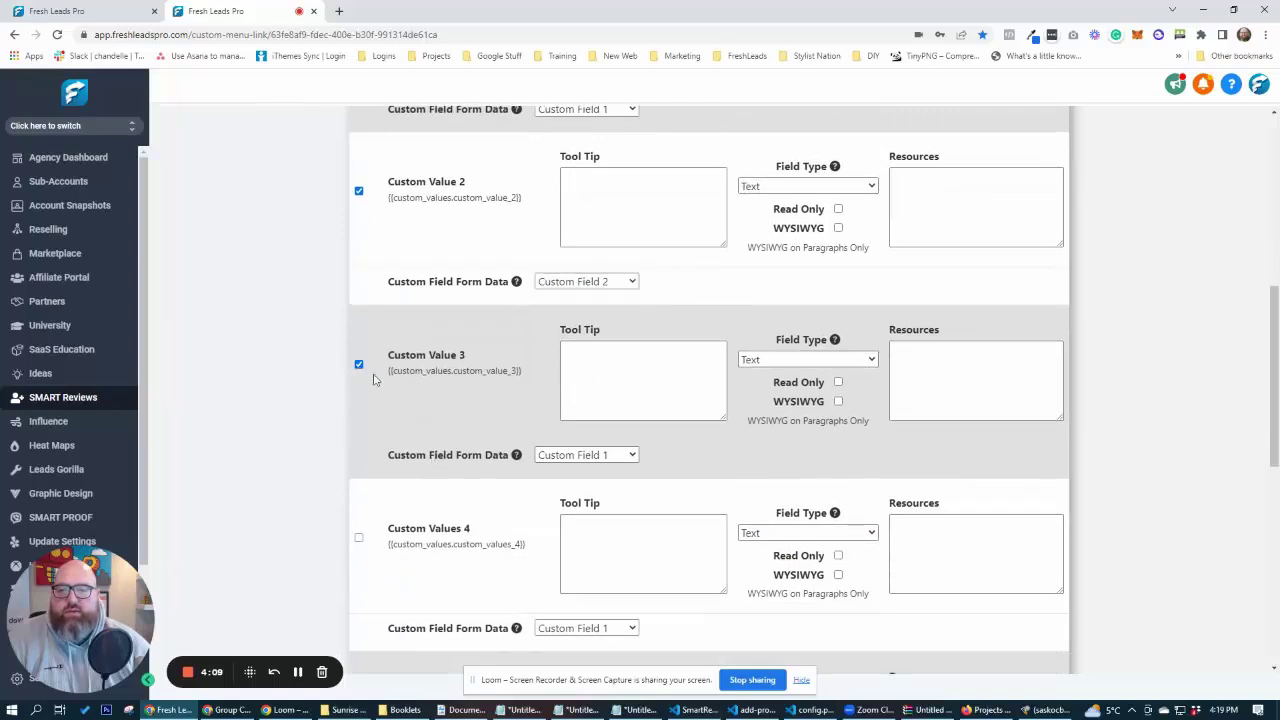
left_click(596, 457)
left_click(592, 500)
scroll(400, 490, "down", 1)
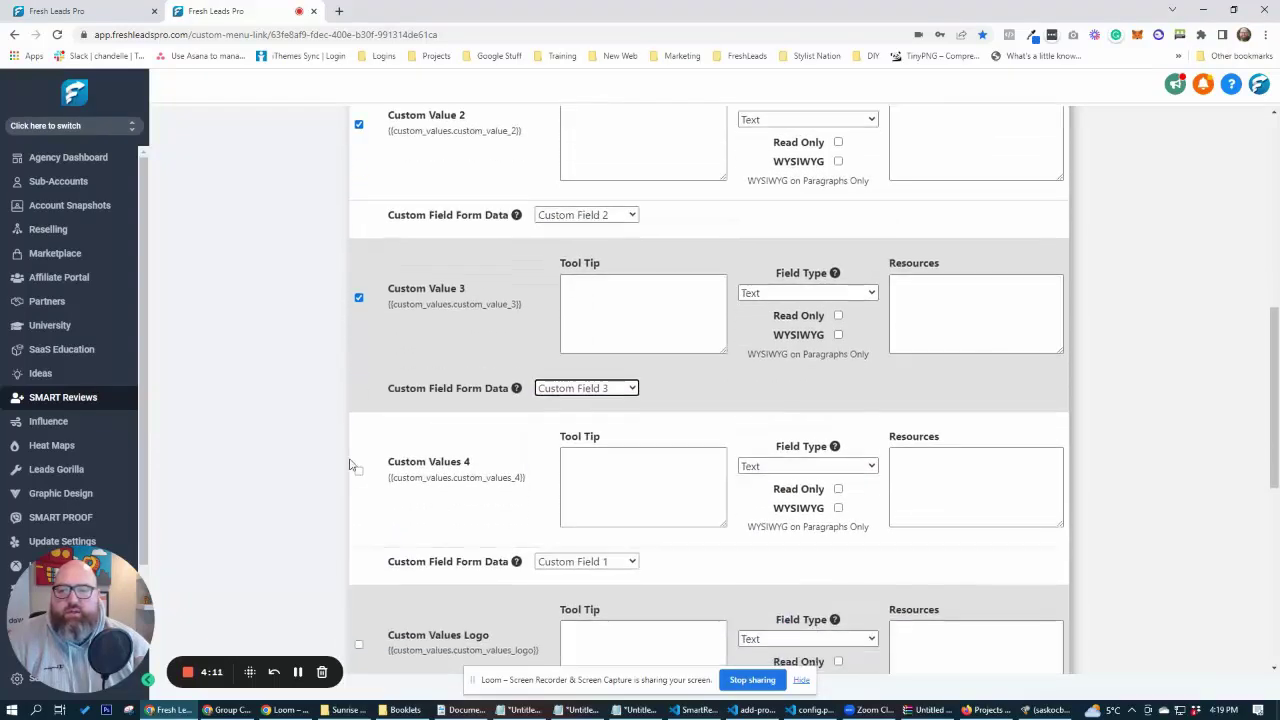
left_click(359, 471)
left_click(580, 561)
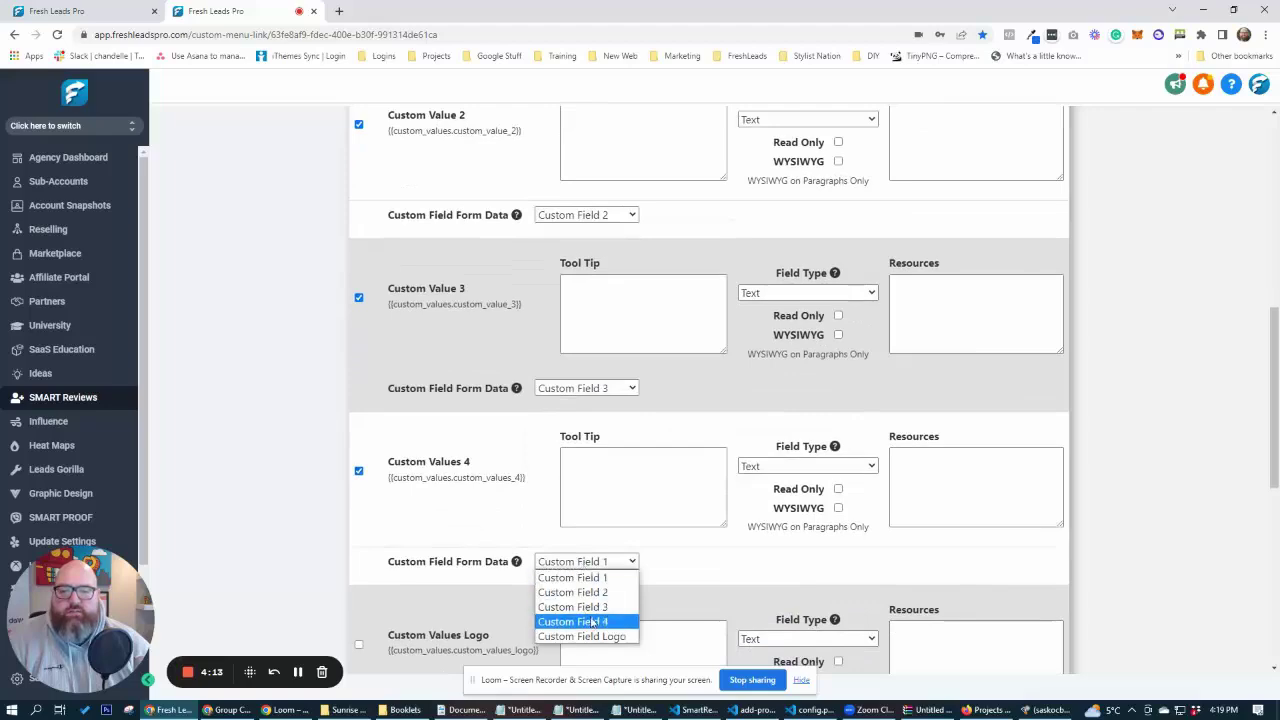
left_click(590, 618)
scroll(488, 595, "down", 7)
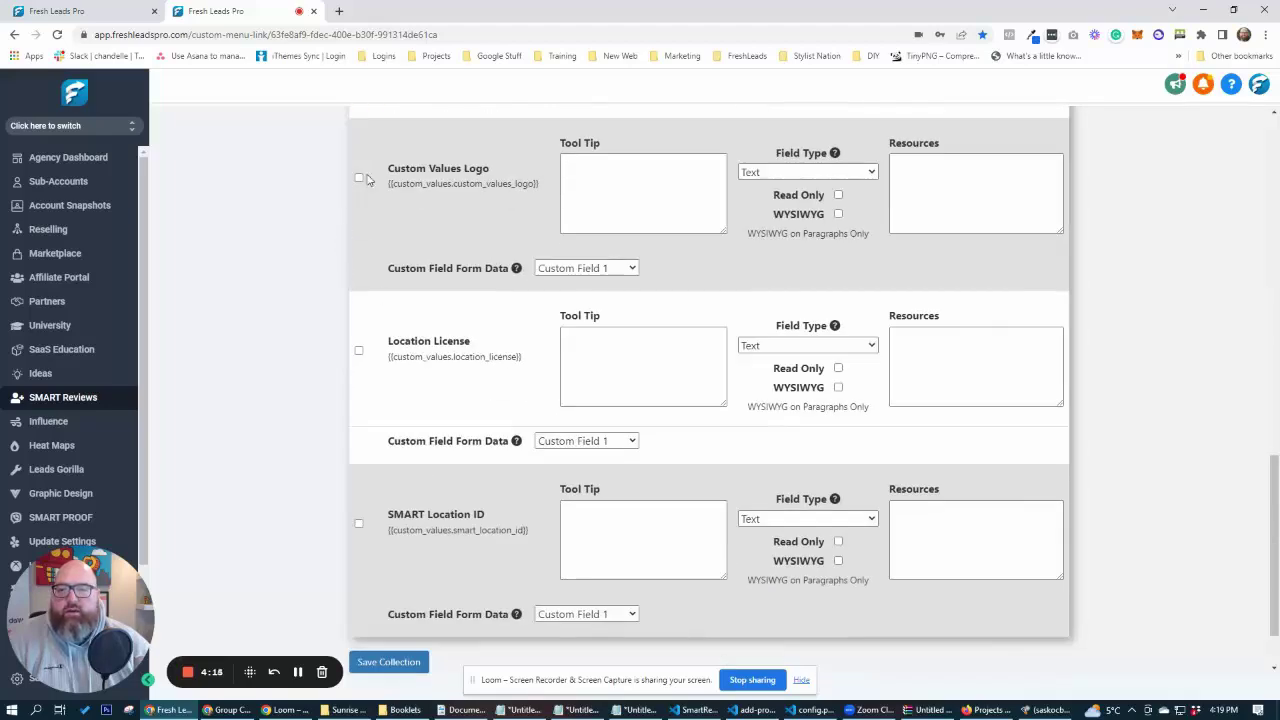
left_click(586, 268)
left_click(598, 343)
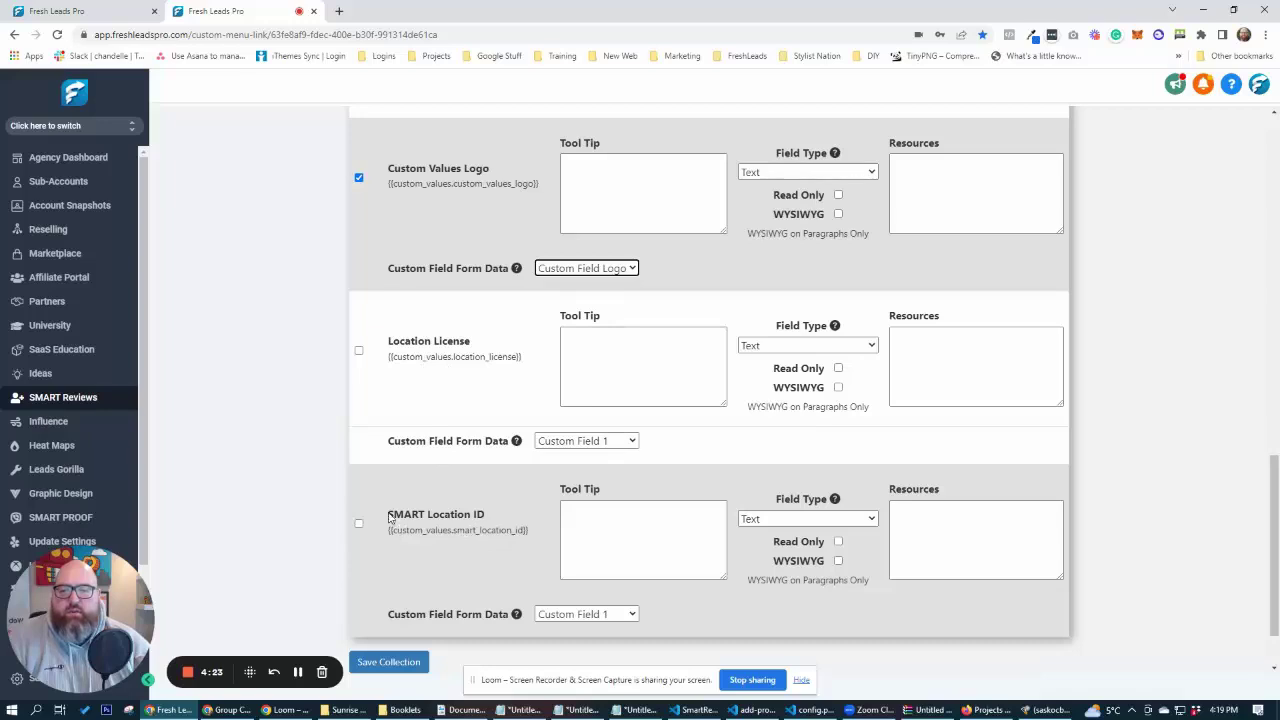
scroll(280, 495, "down", 1)
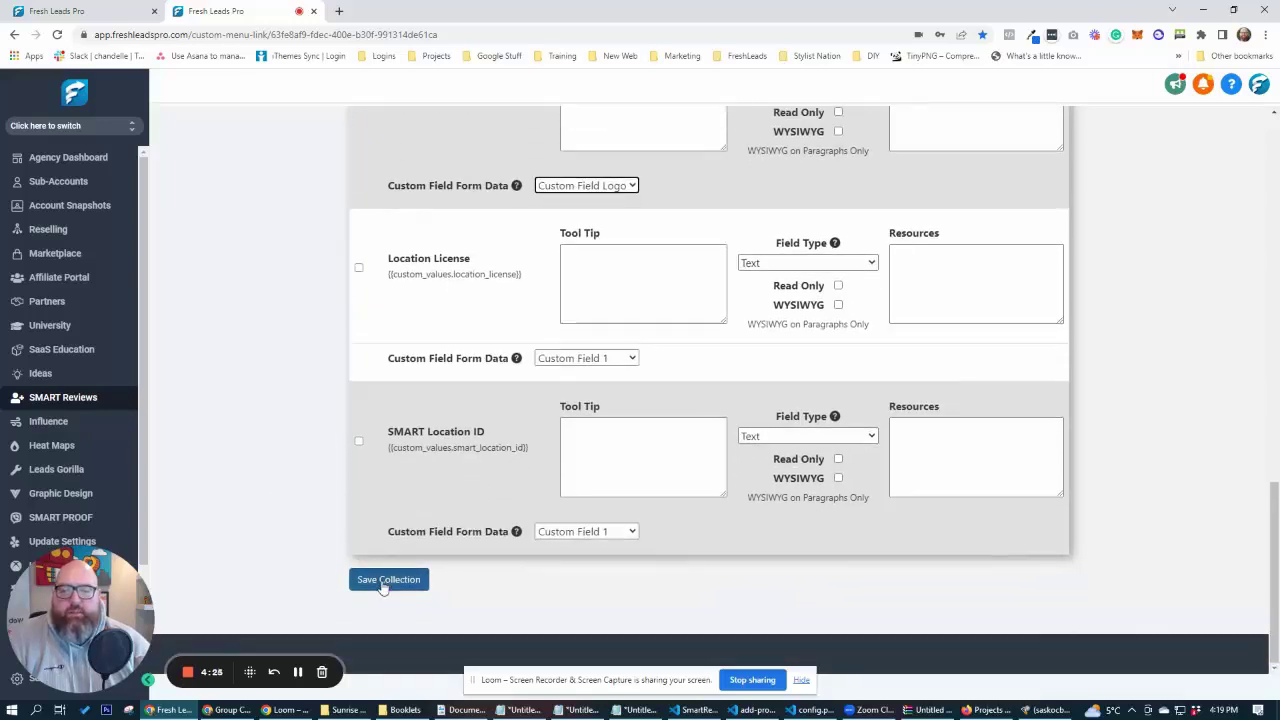
Step: Save the collection and check Custom Values Demo appears as ID 63 in the list
left_click(383, 581)
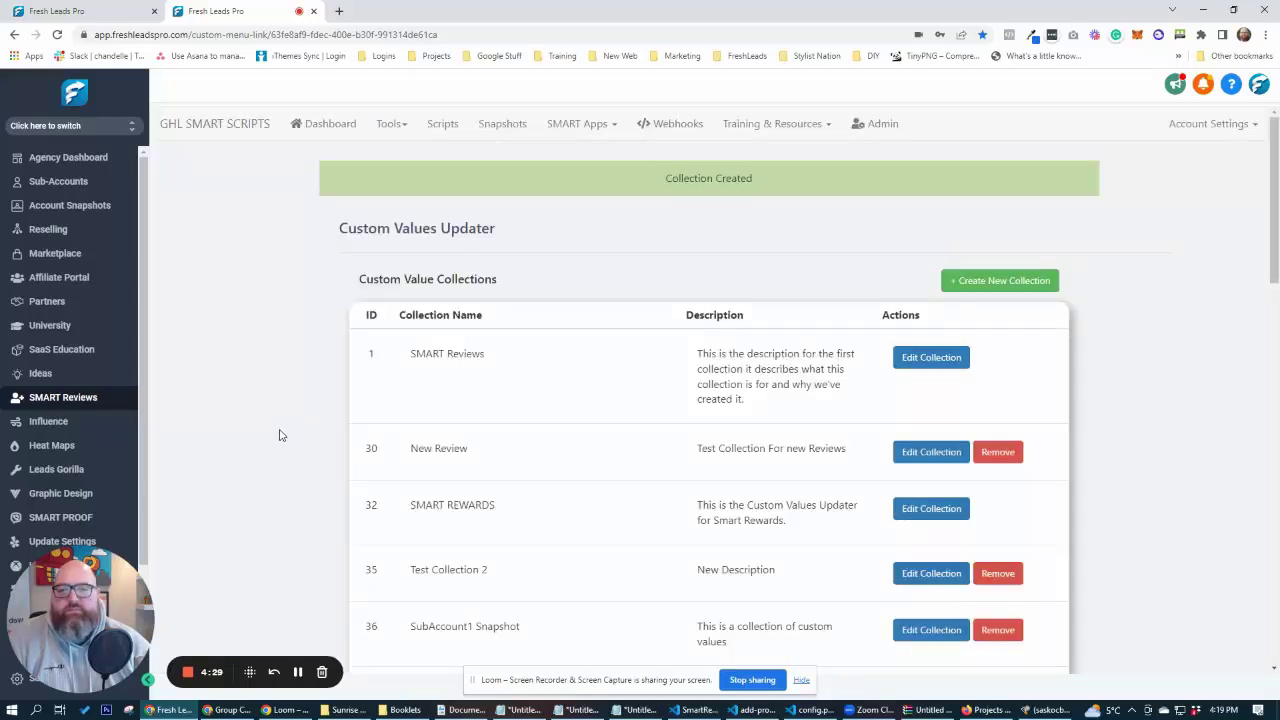
scroll(283, 430, "down", 5)
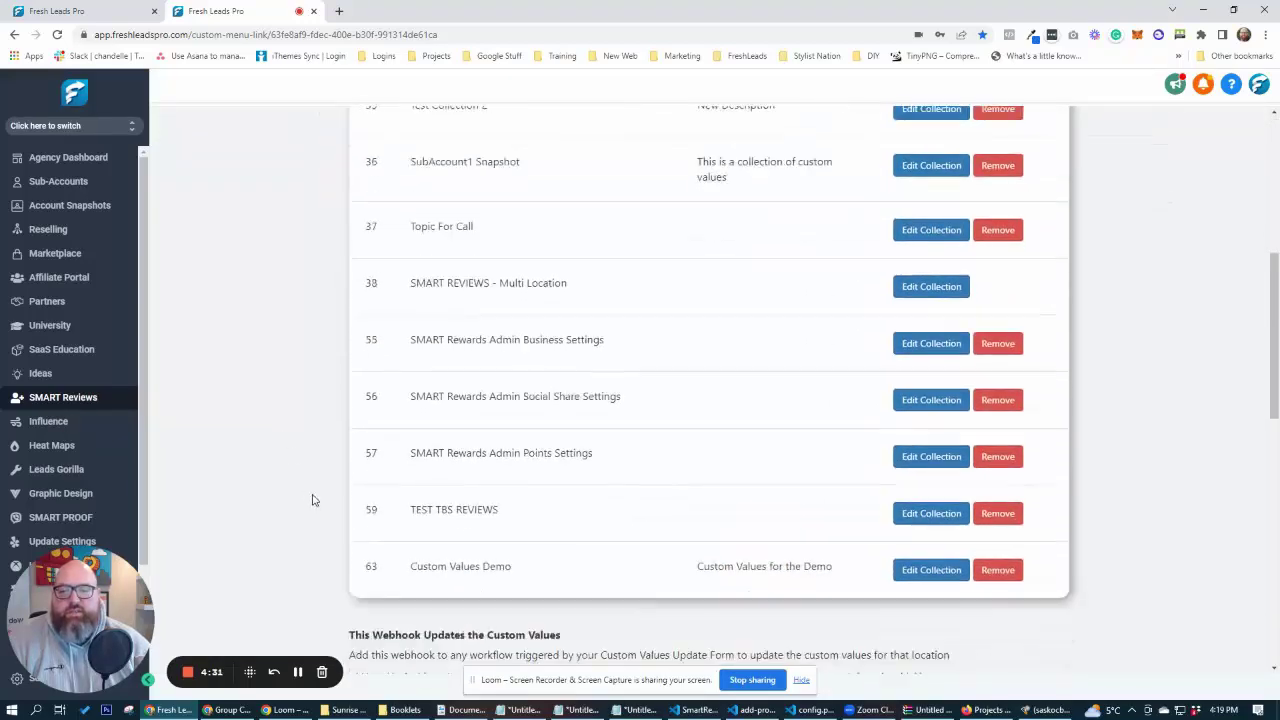
scroll(391, 433, "down", 2)
left_click_drag(414, 431, 517, 449)
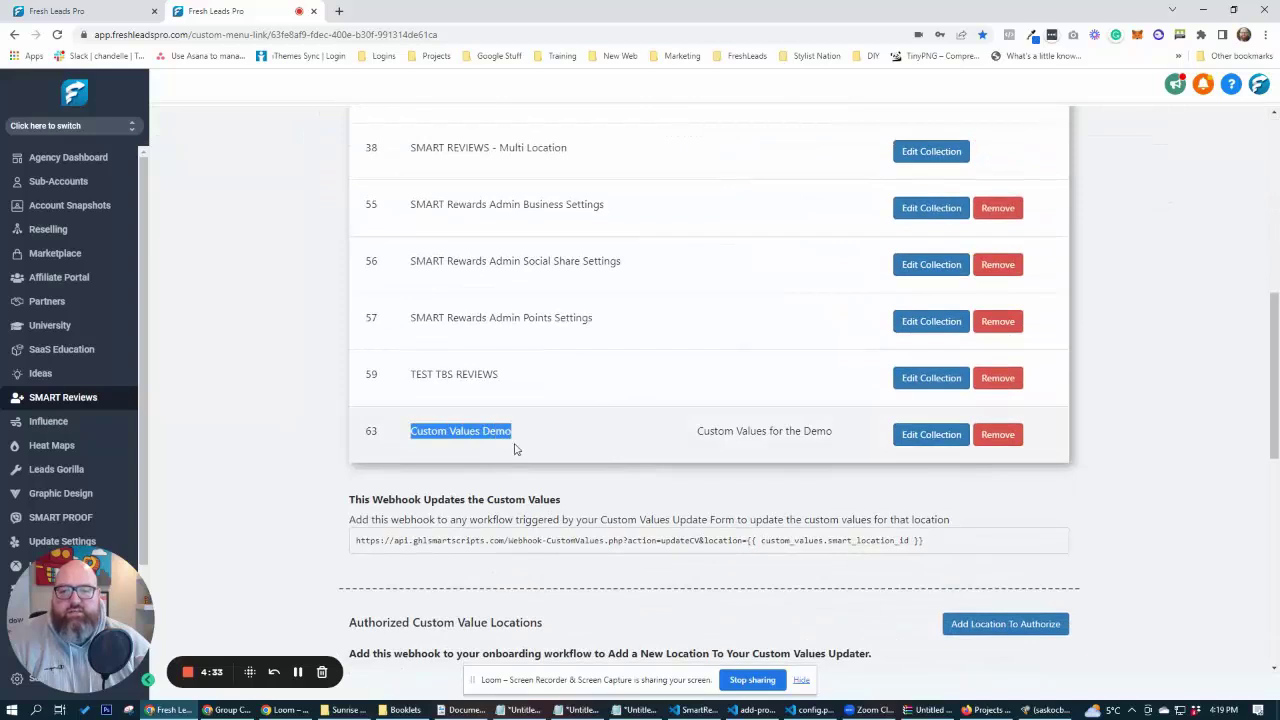
left_click_drag(703, 431, 823, 470)
left_click(826, 476)
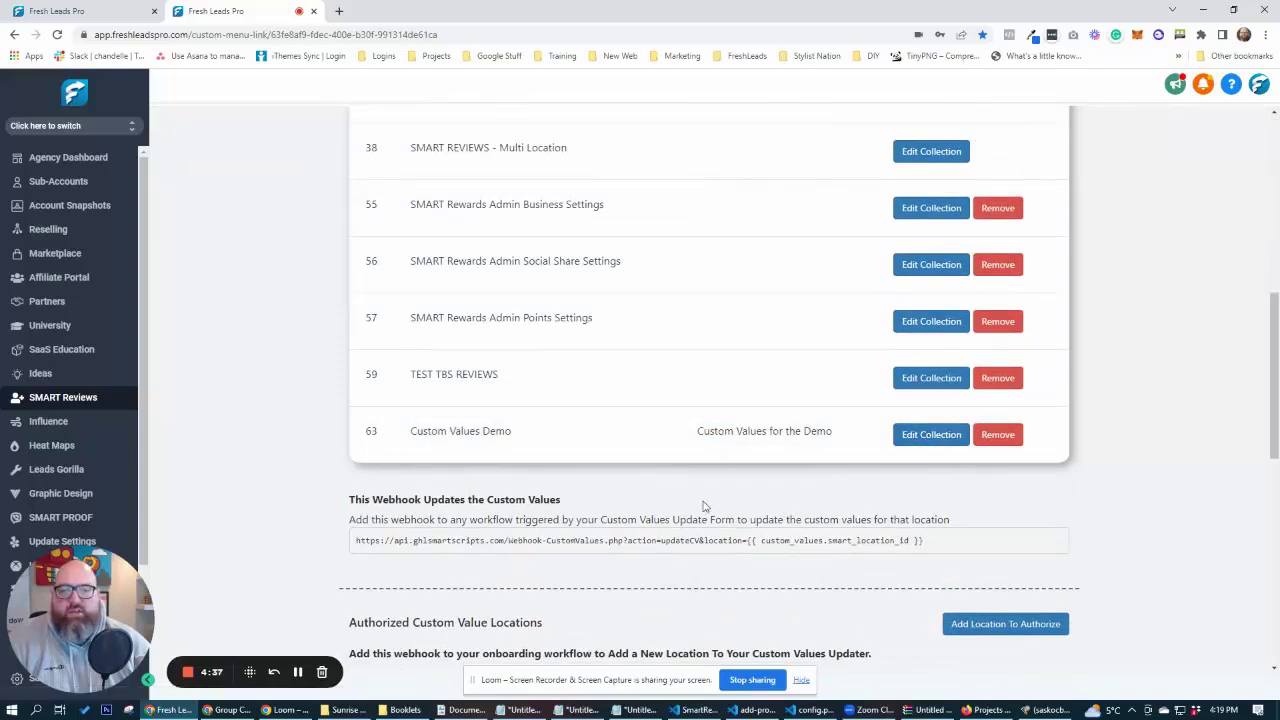
scroll(665, 493, "down", 7)
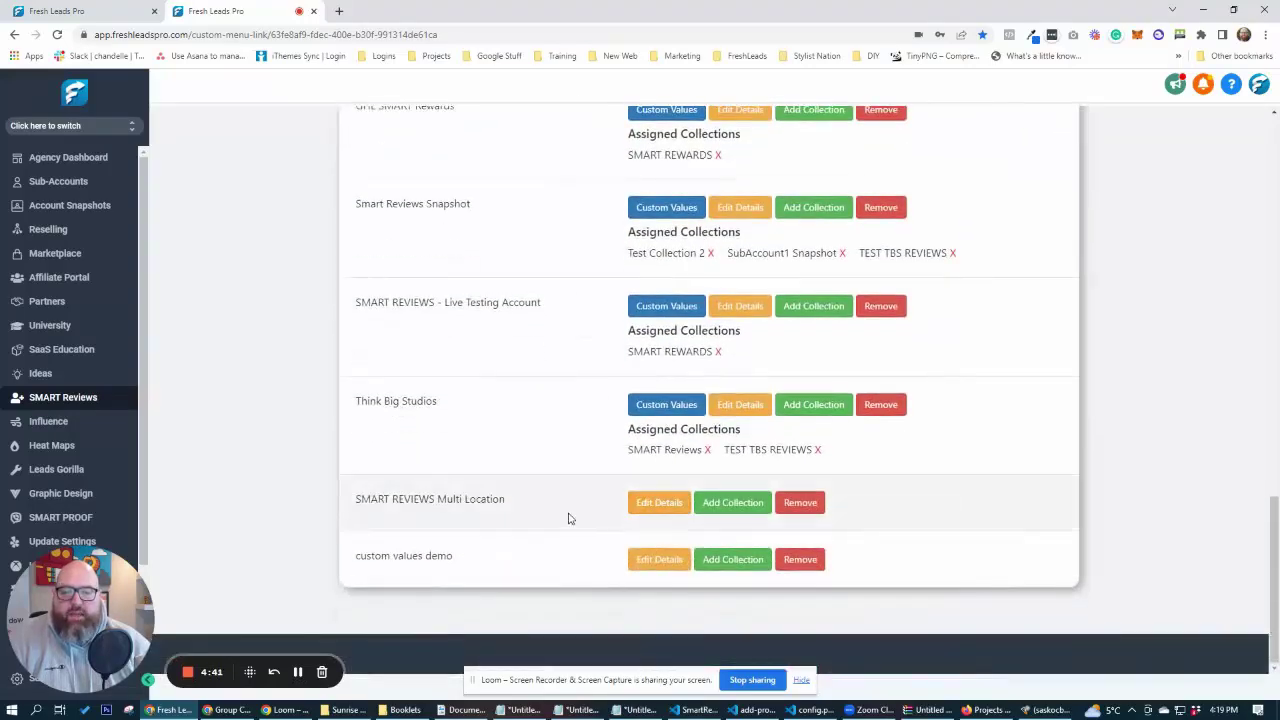
Step: Assign the Custom Values Demo collection to the custom values demo location
left_click(738, 563)
left_click(607, 206)
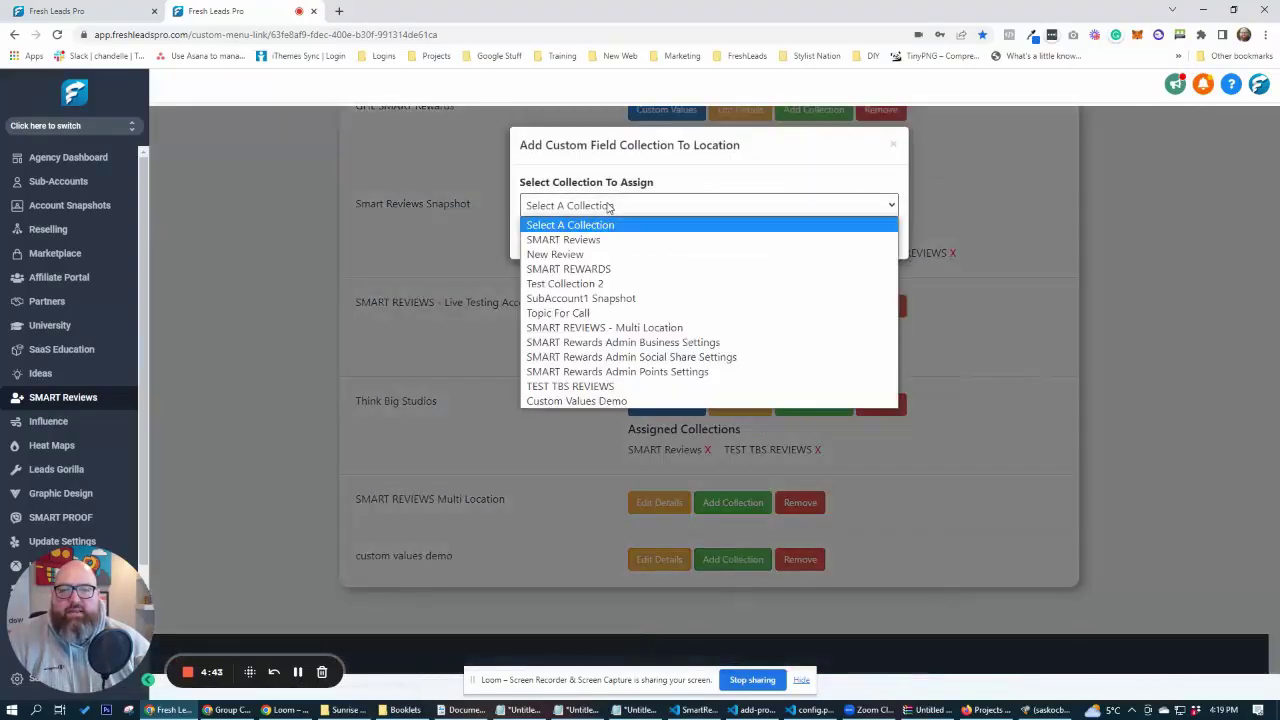
left_click(601, 401)
left_click(542, 243)
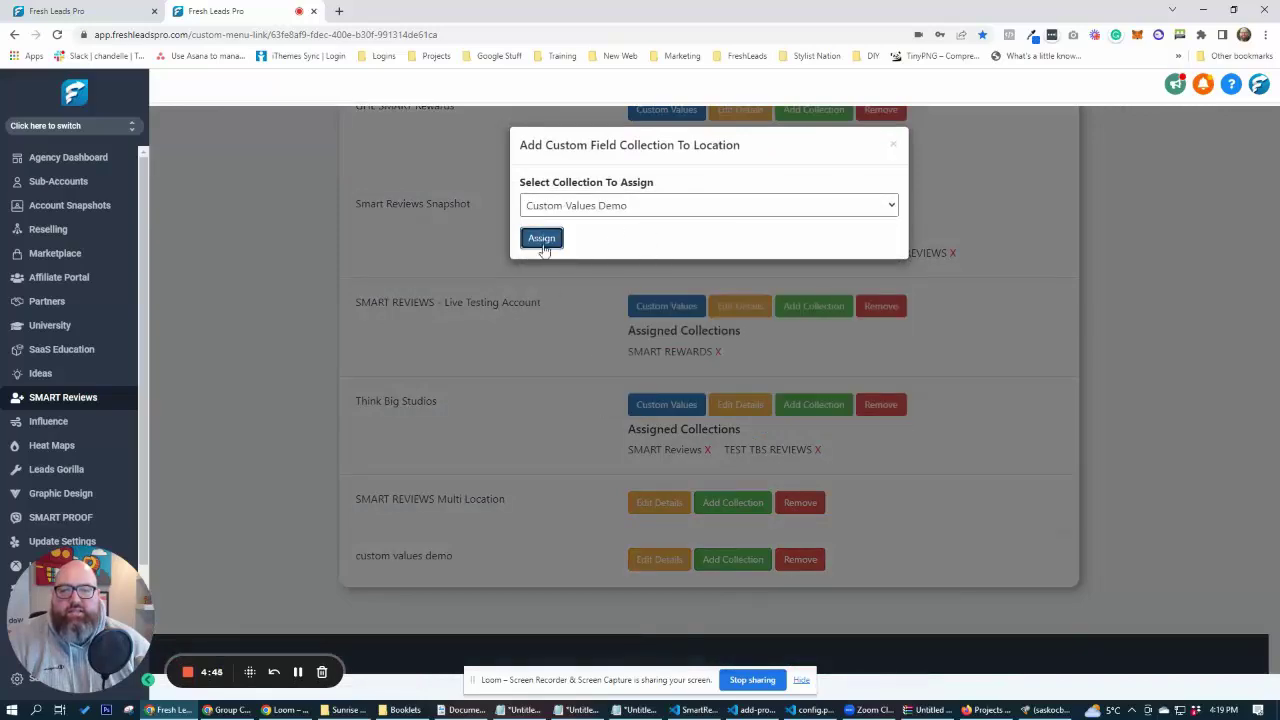
scroll(354, 490, "down", 15)
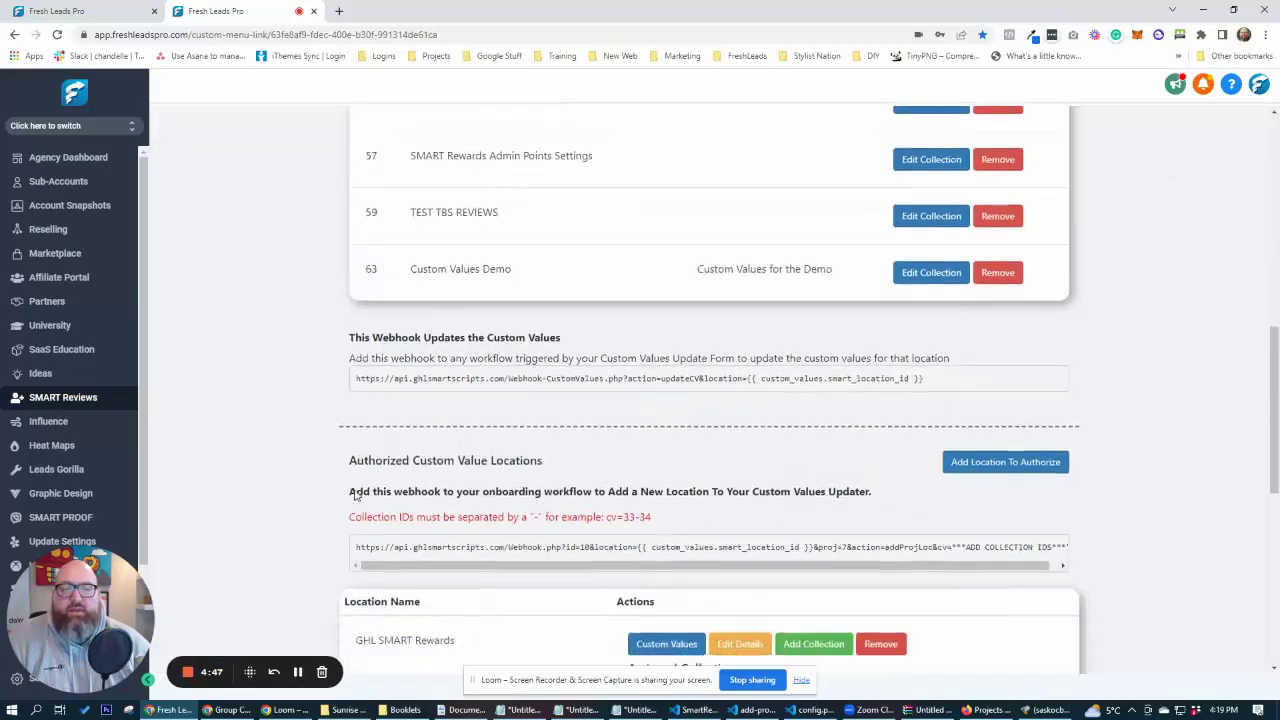
scroll(563, 577, "down", 1)
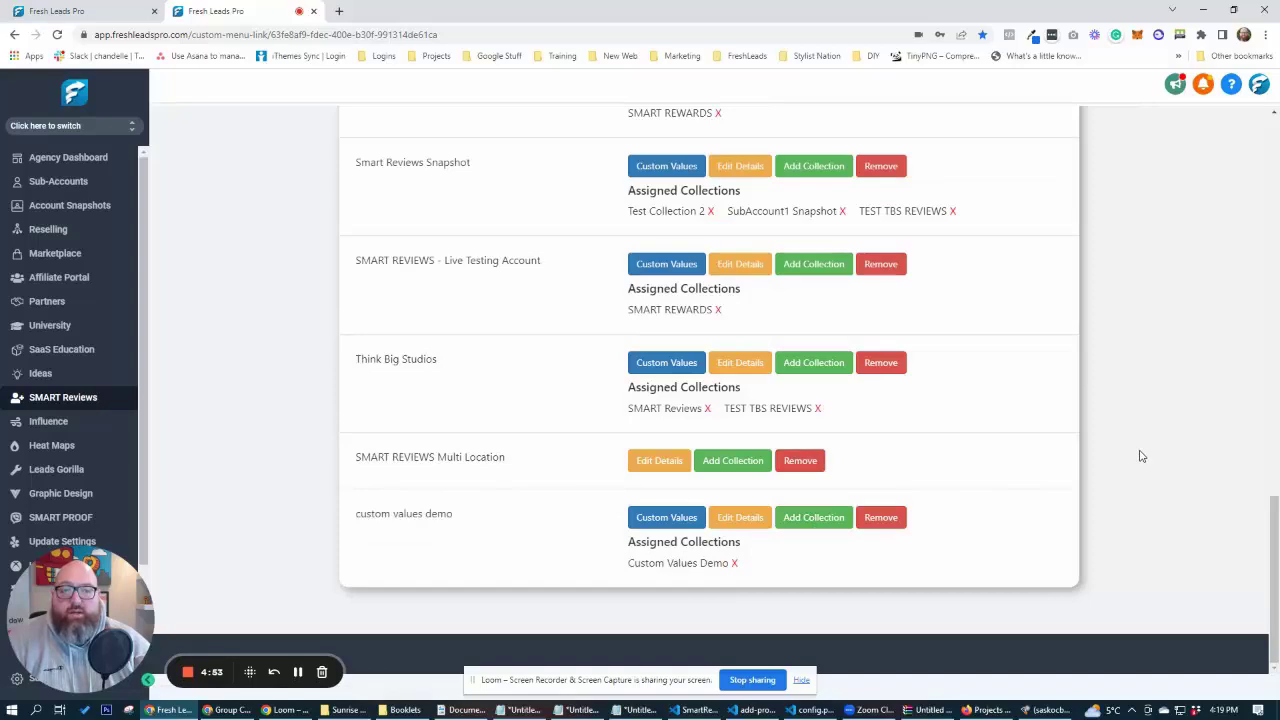
scroll(1140, 456, "up", 4)
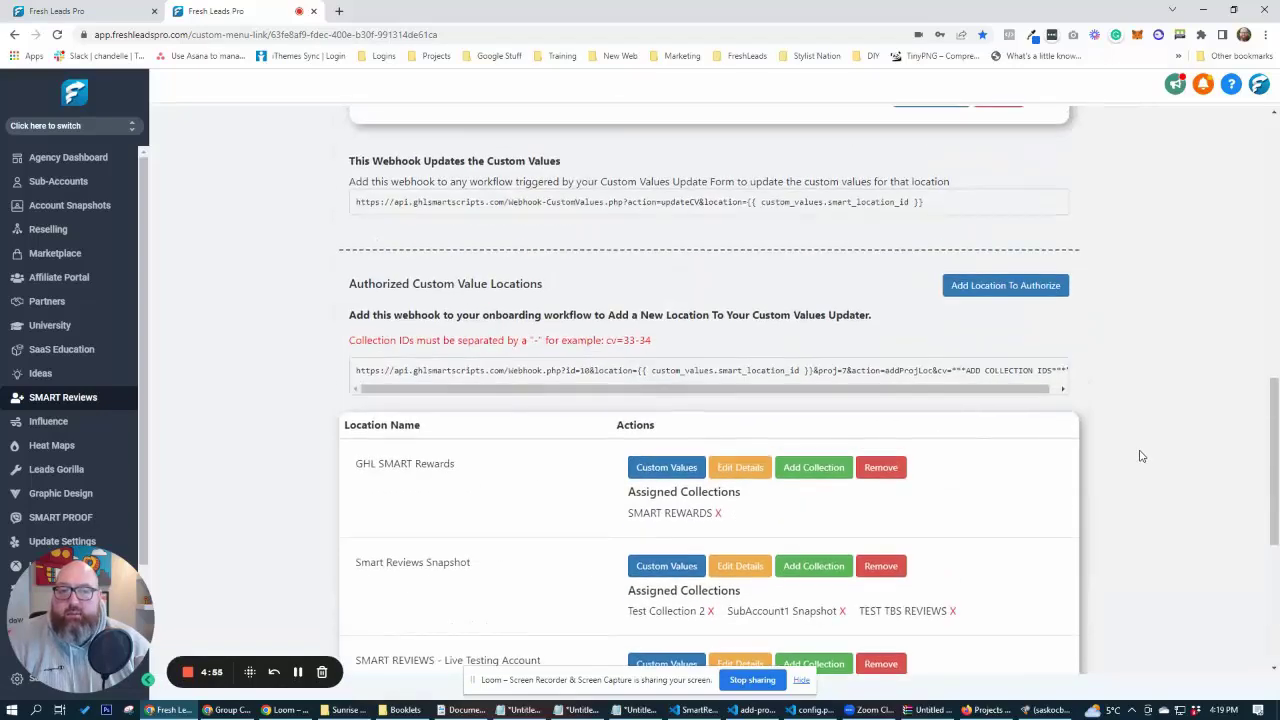
scroll(1140, 456, "down", 4)
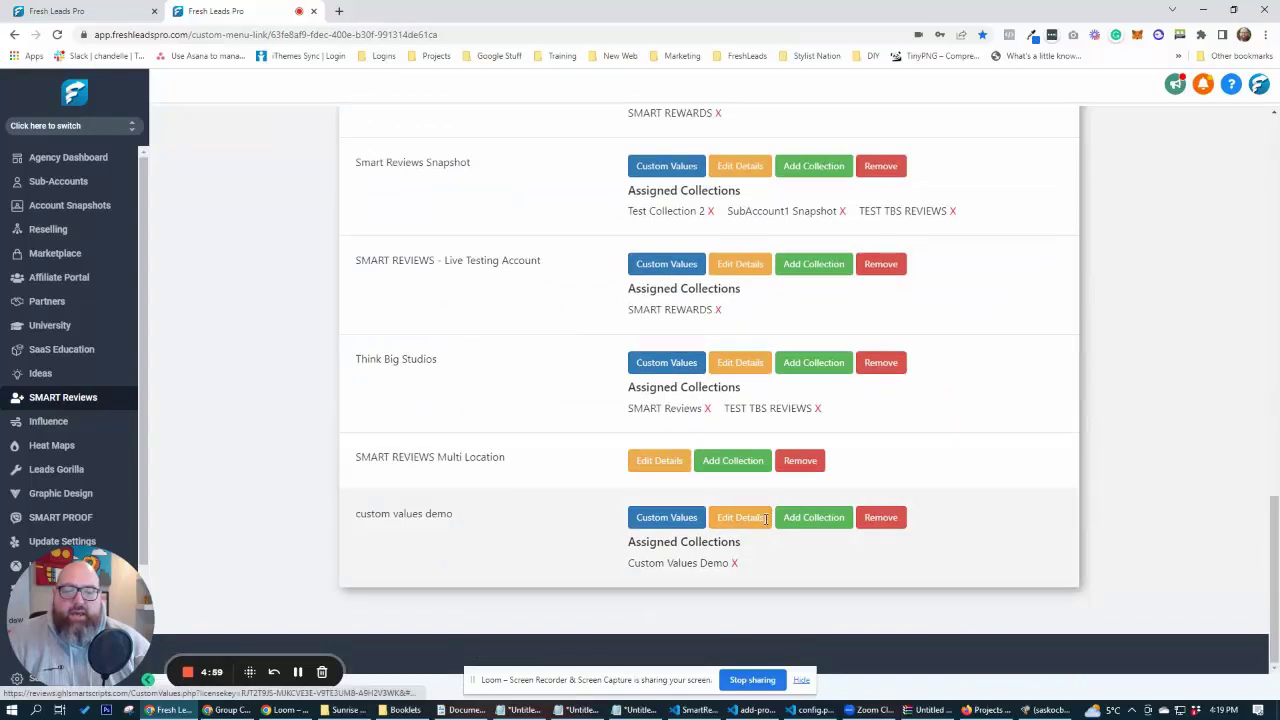
Step: Assign the SMART Reviews collection to the custom values demo location
left_click(813, 517)
left_click(645, 205)
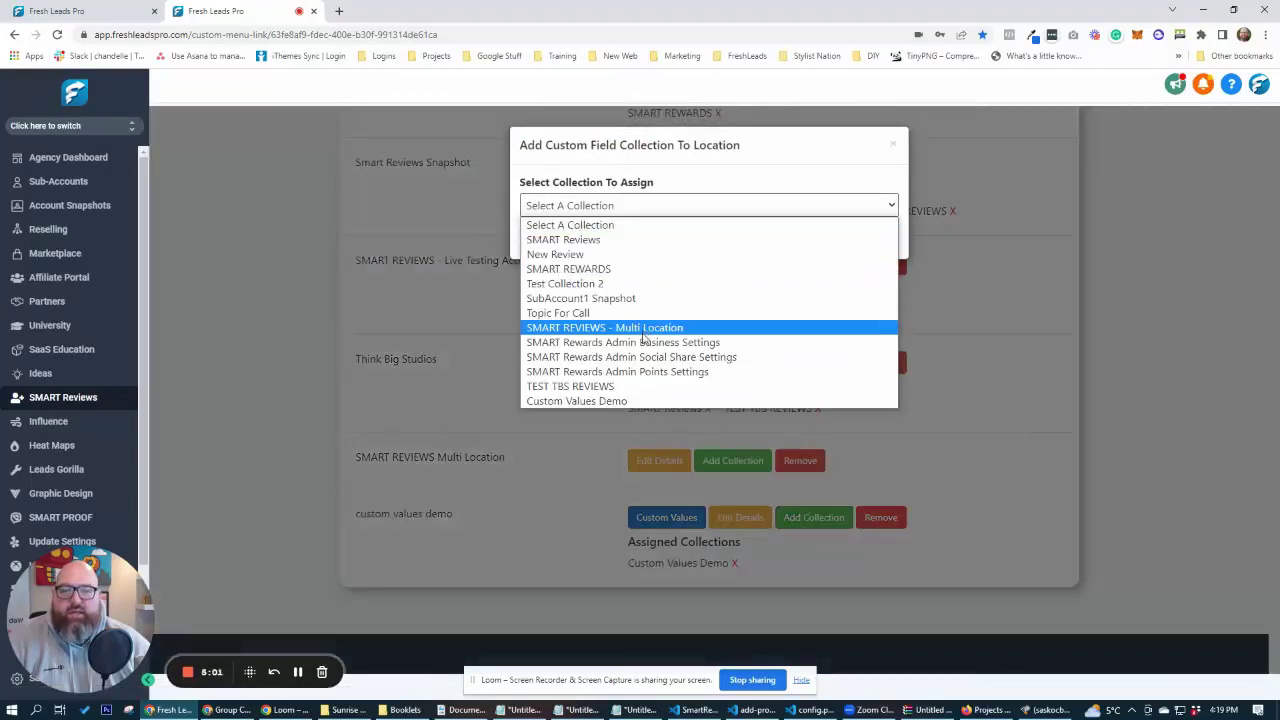
left_click(580, 240)
left_click(545, 240)
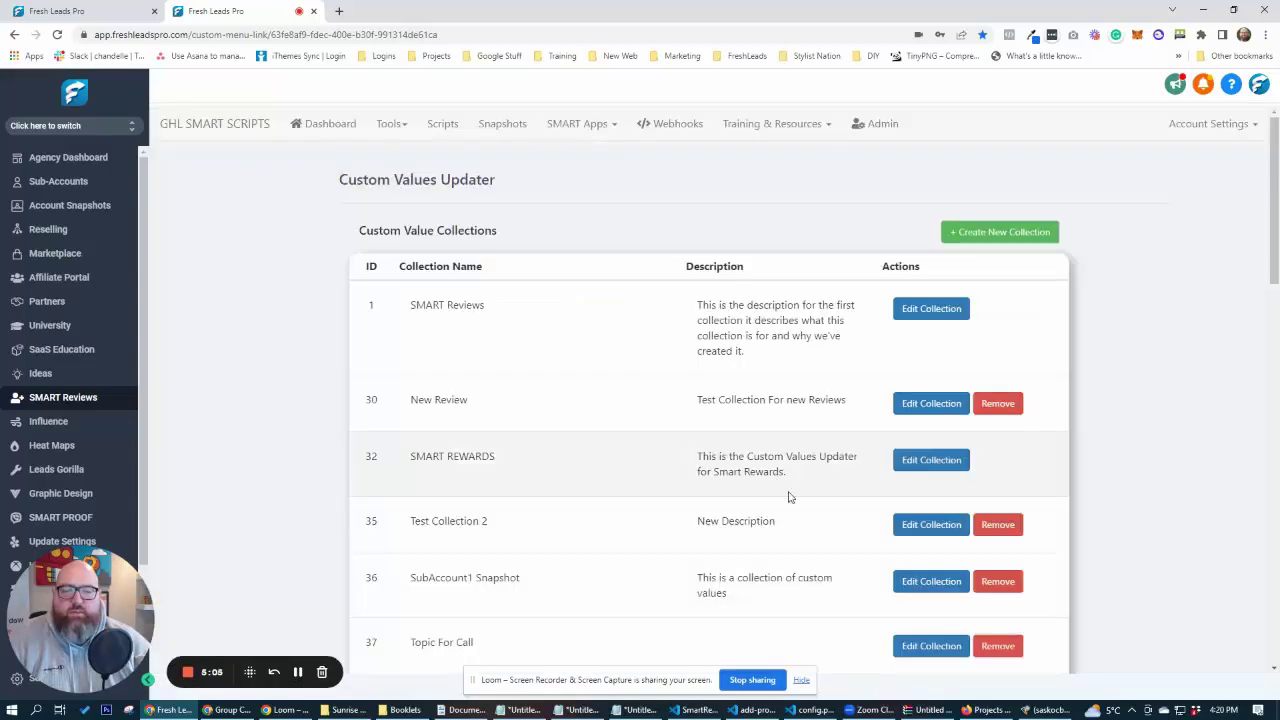
scroll(789, 497, "down", 5)
scroll(815, 580, "down", 10)
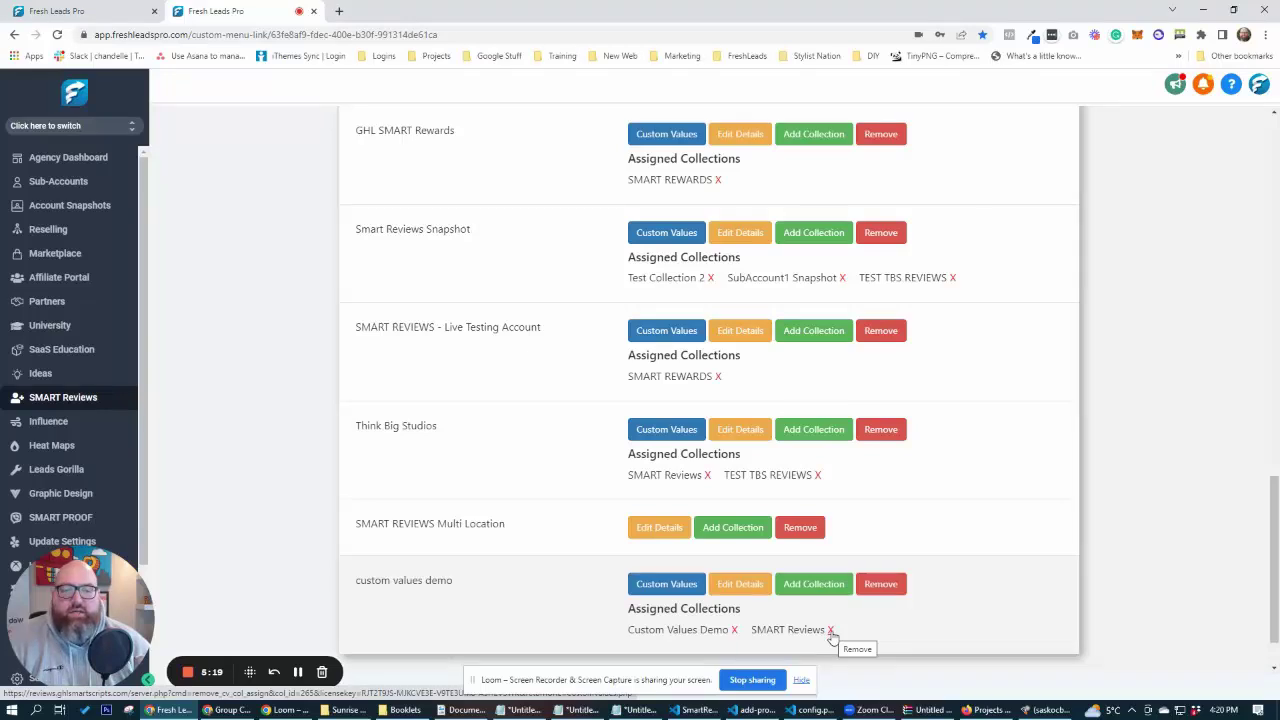
Step: Remove SMART Reviews from the custom values demo location and confirm the removal
left_click(830, 630)
left_click(705, 110)
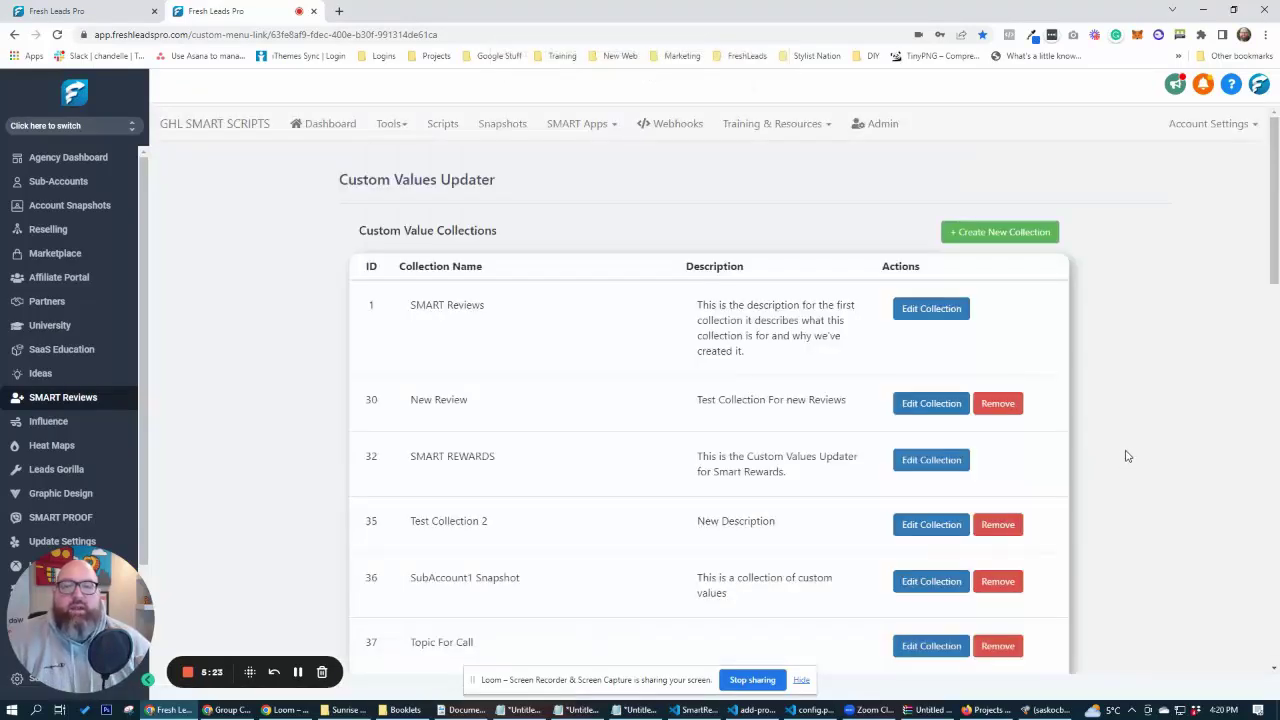
scroll(643, 277, "down", 2)
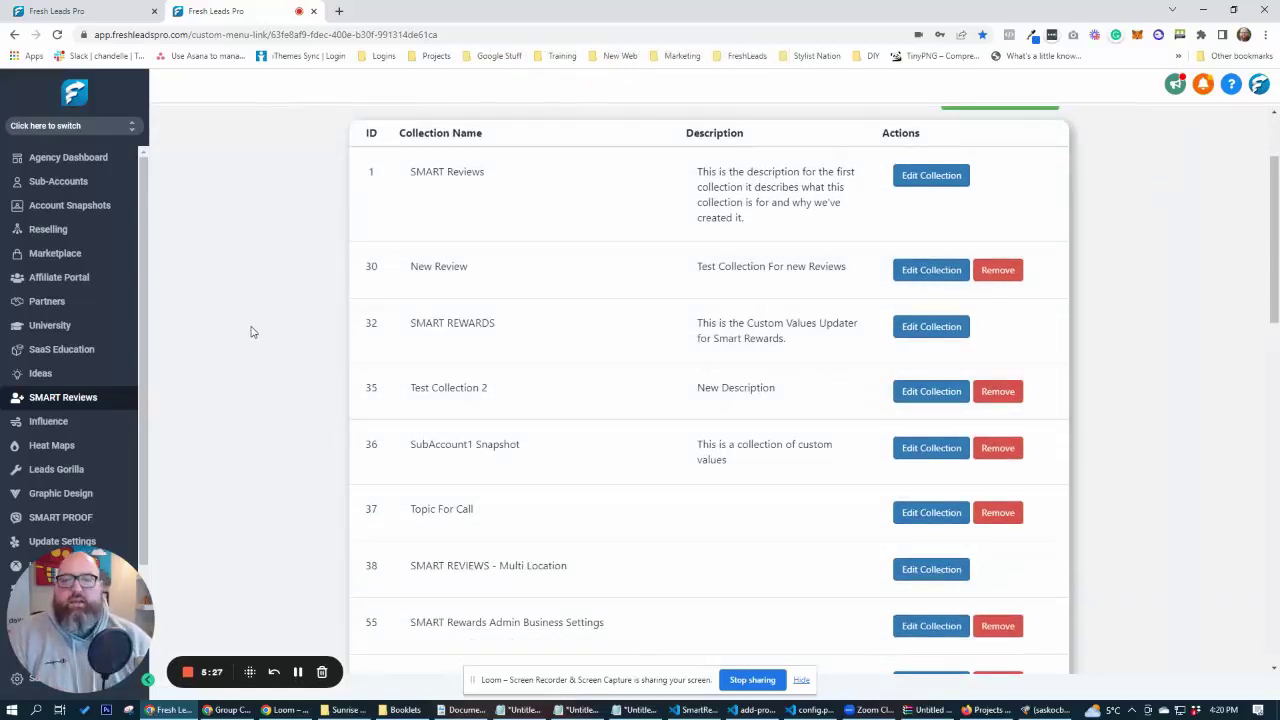
scroll(252, 332, "down", 10)
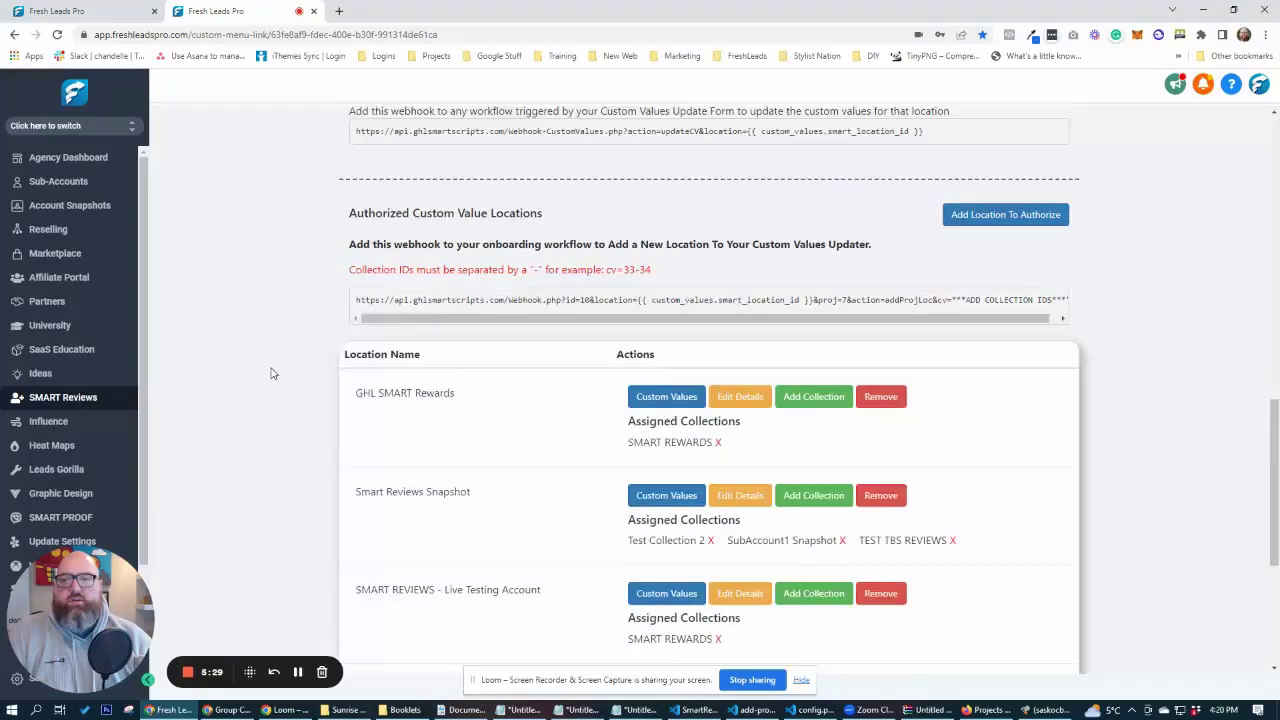
scroll(270, 373, "up", 10)
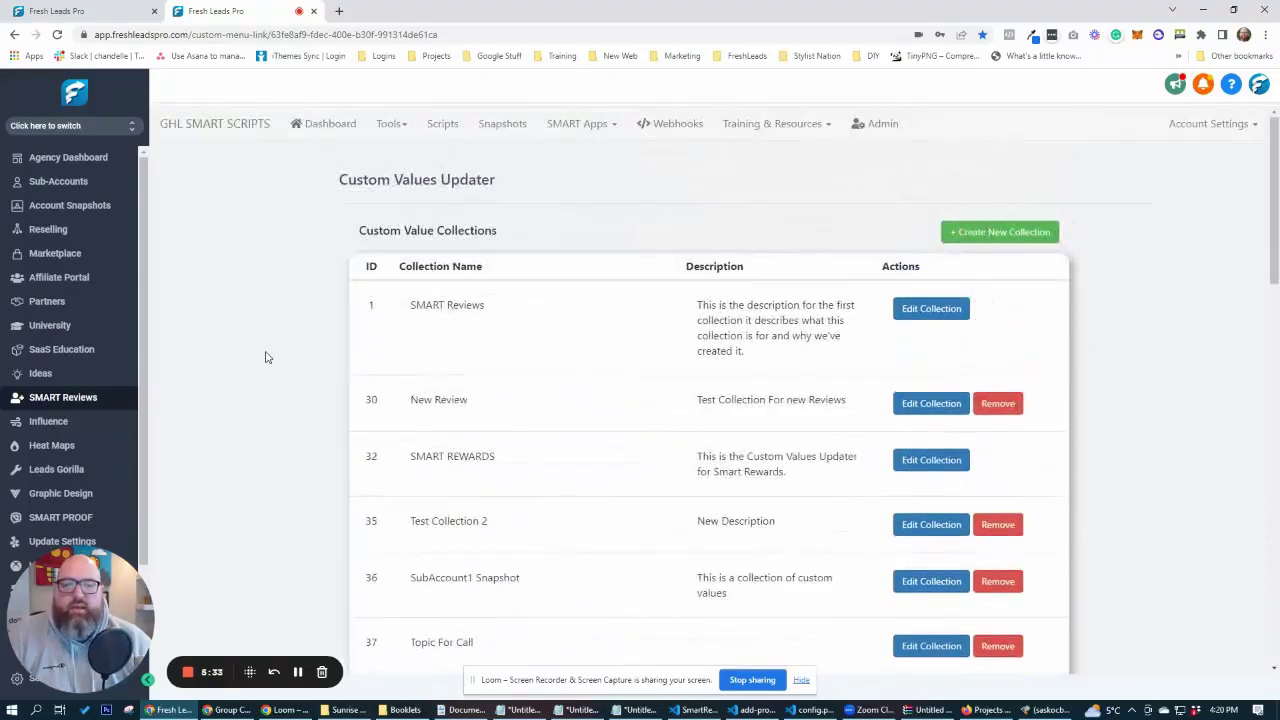
scroll(268, 352, "down", 12)
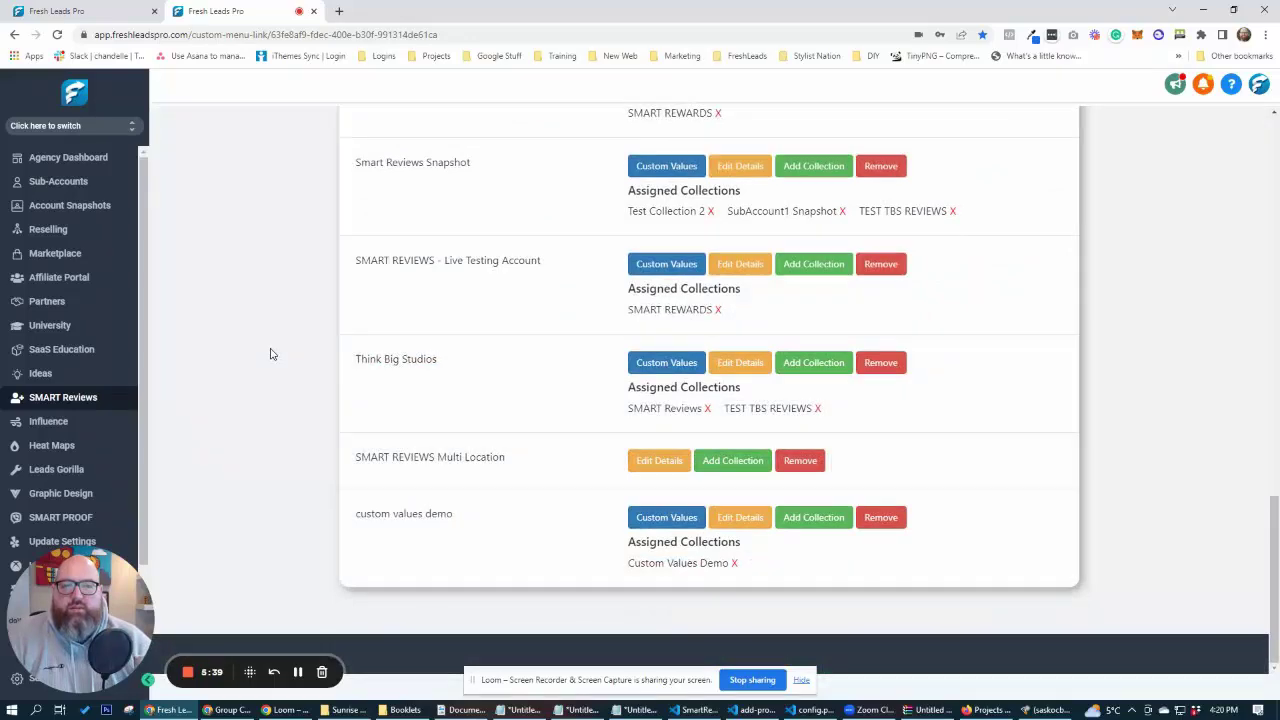
scroll(270, 353, "up", 15)
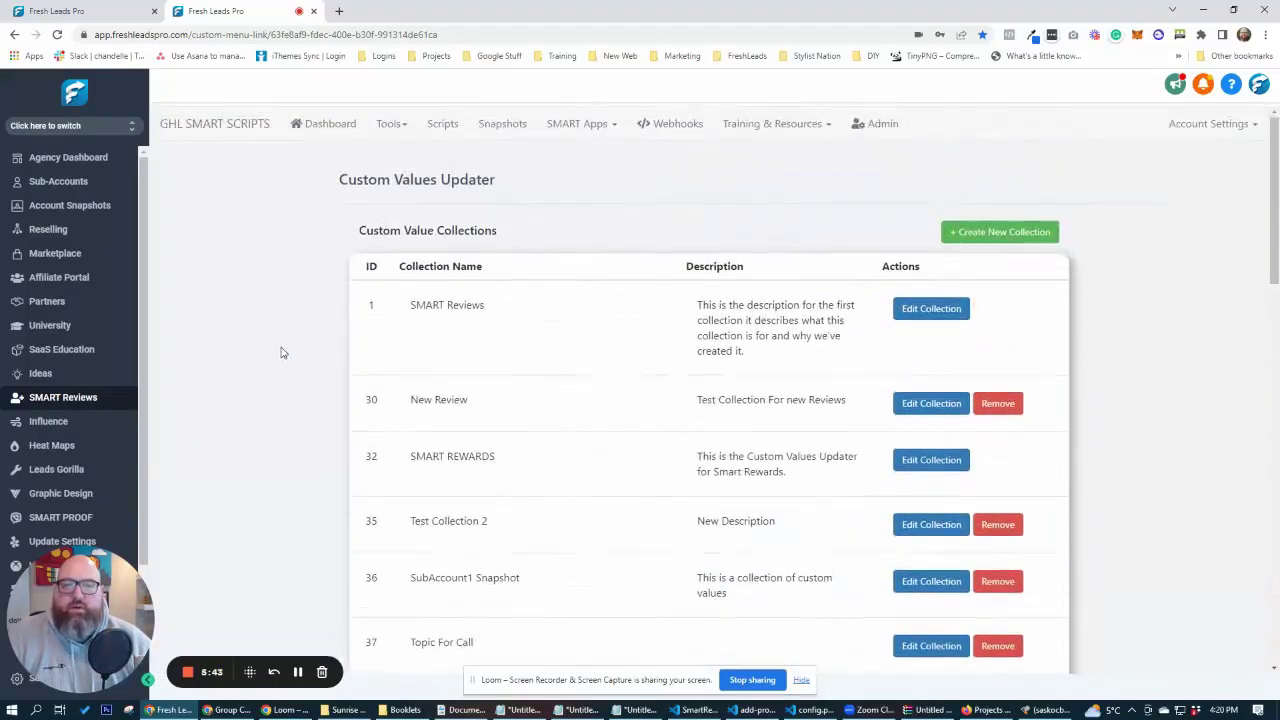
scroll(281, 352, "down", 1)
scroll(281, 352, "down", 8)
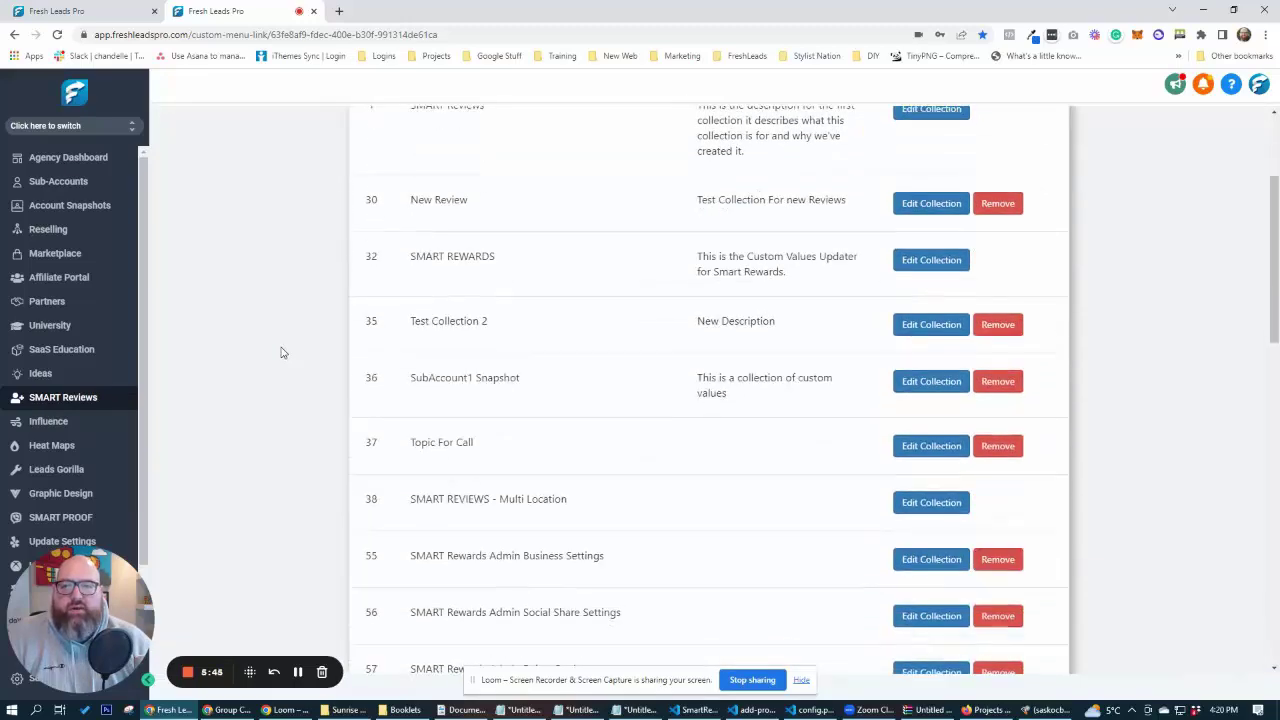
scroll(281, 352, "down", 4)
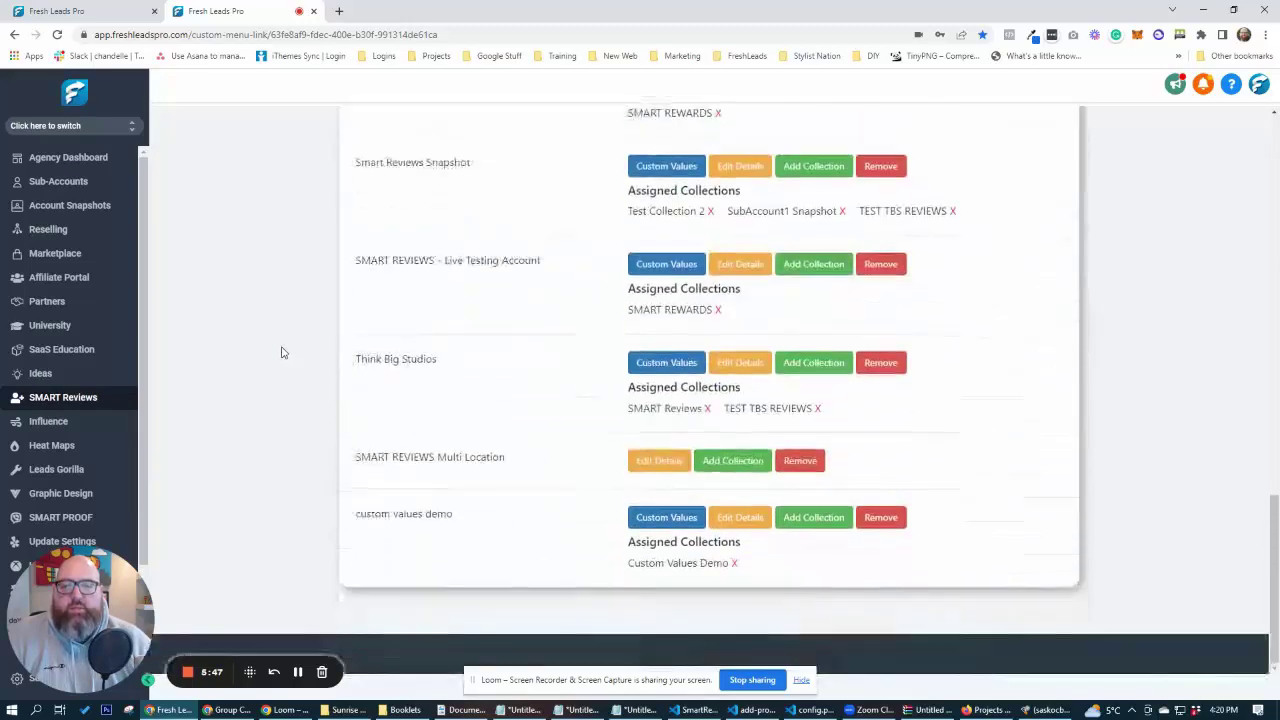
scroll(282, 352, "up", 7)
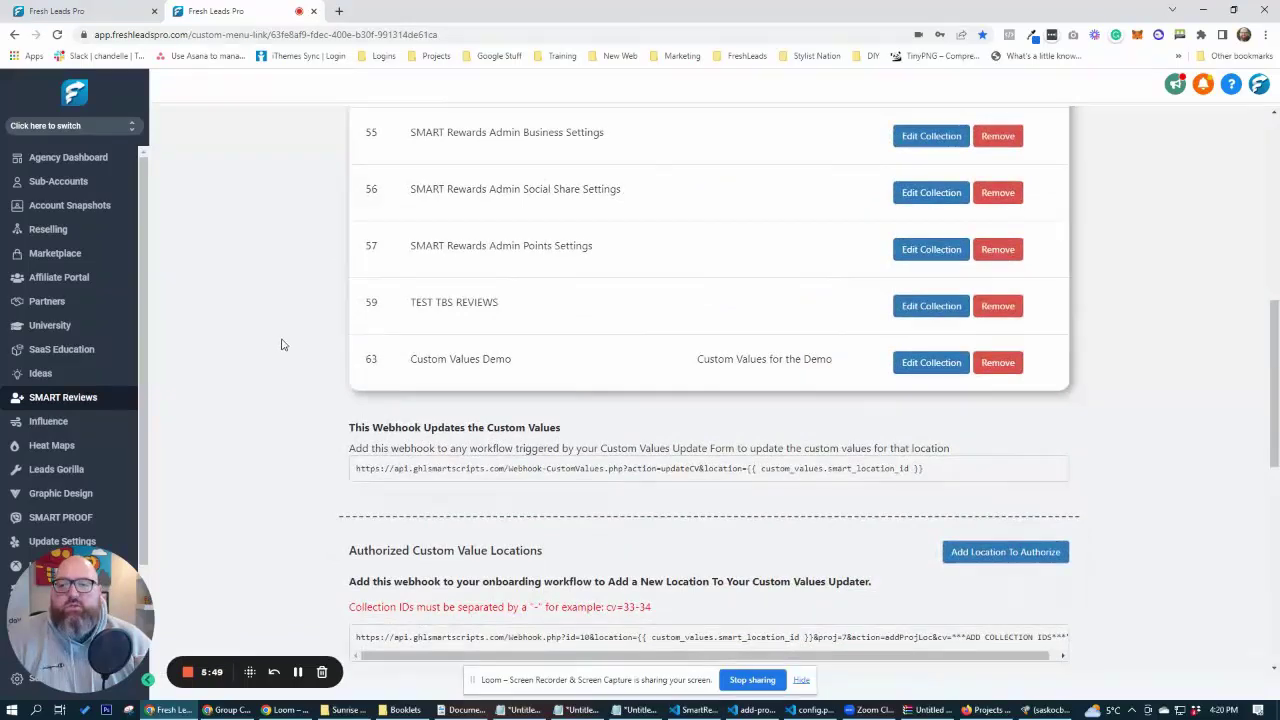
Step: Open the Custom Values Updater Demo funnel from the sub-account's Sites
left_click(78, 10)
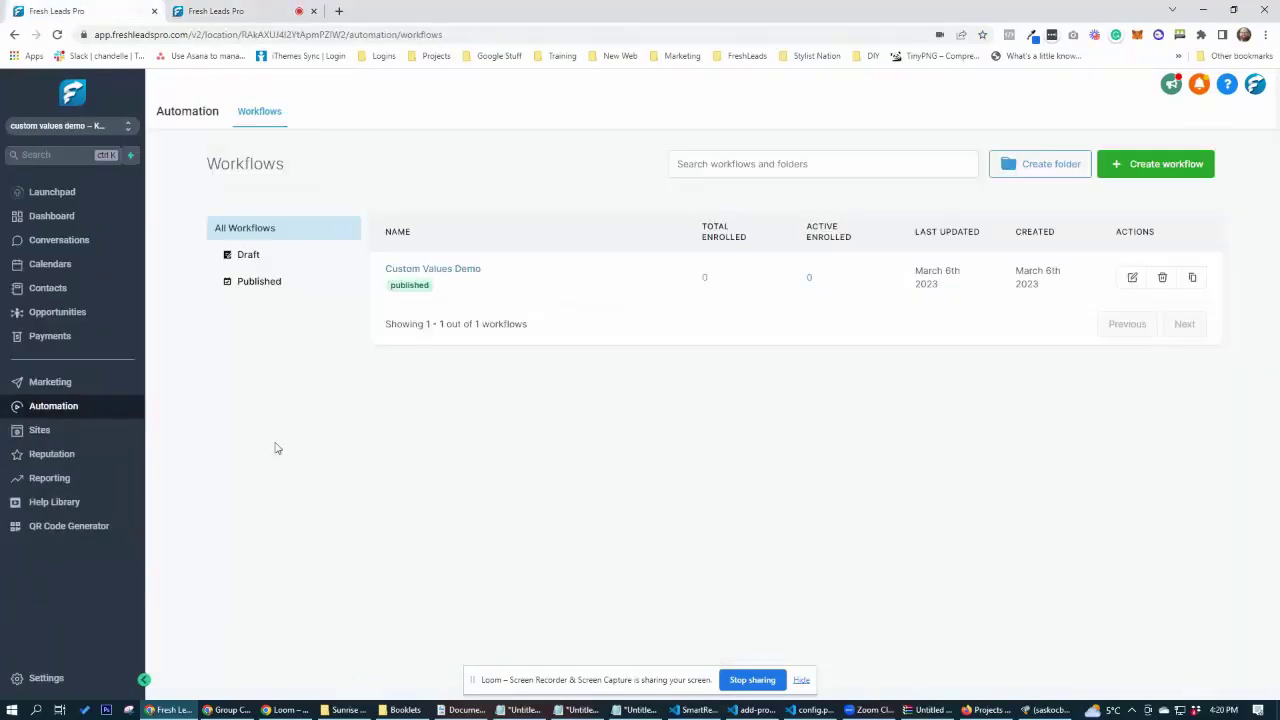
left_click(40, 430)
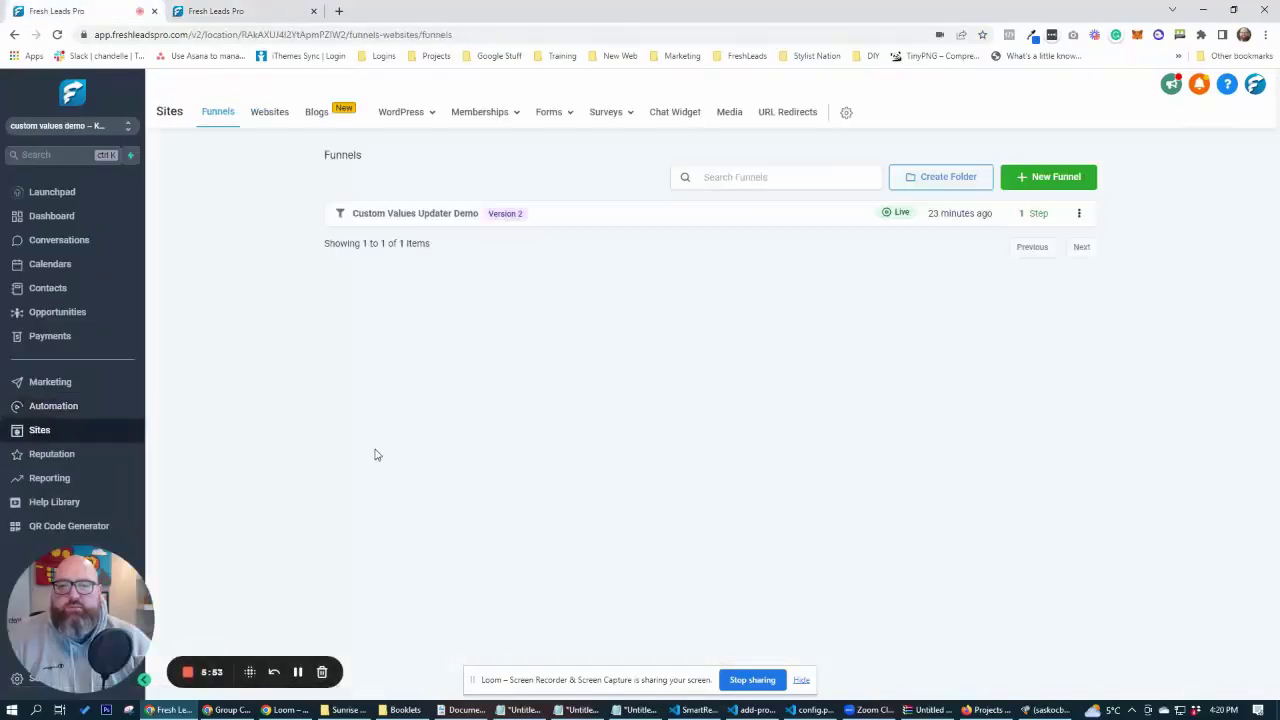
left_click(434, 218)
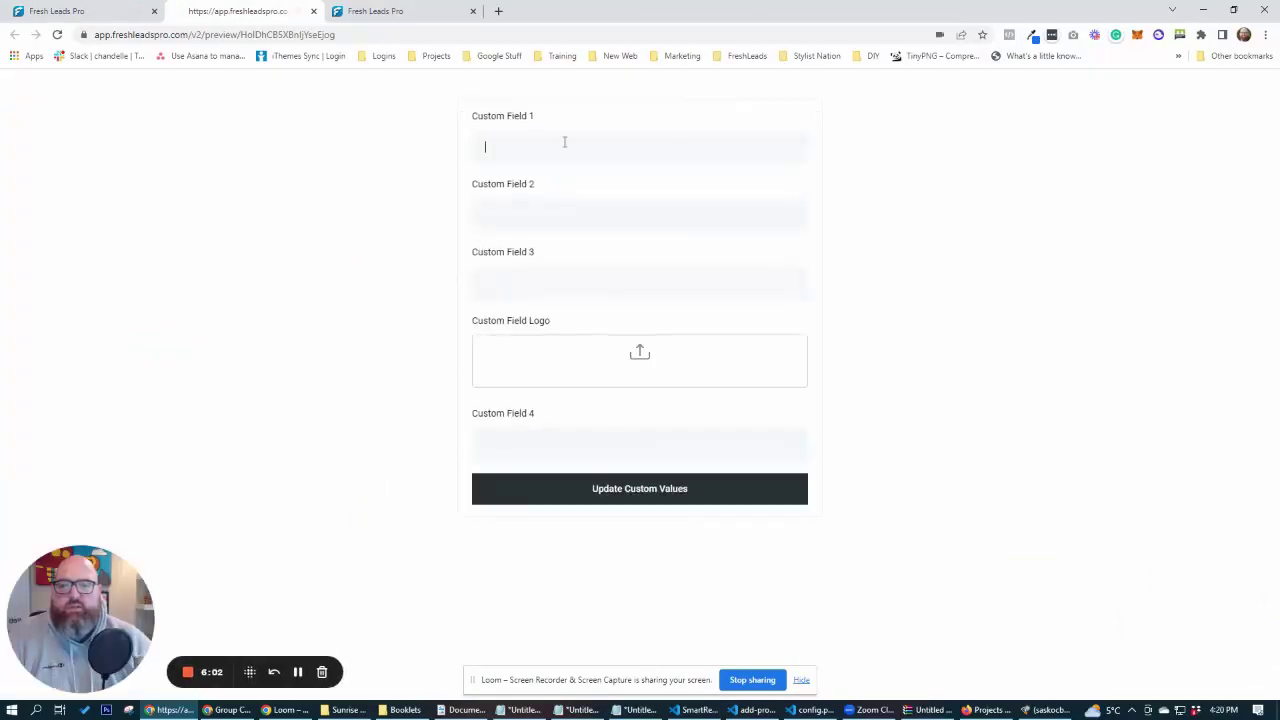
Step: Submit the form with Test, test2, Test 3, test 4 and the oyf-stackedweb-300x154.png logo
type("Test")
key("Tab")
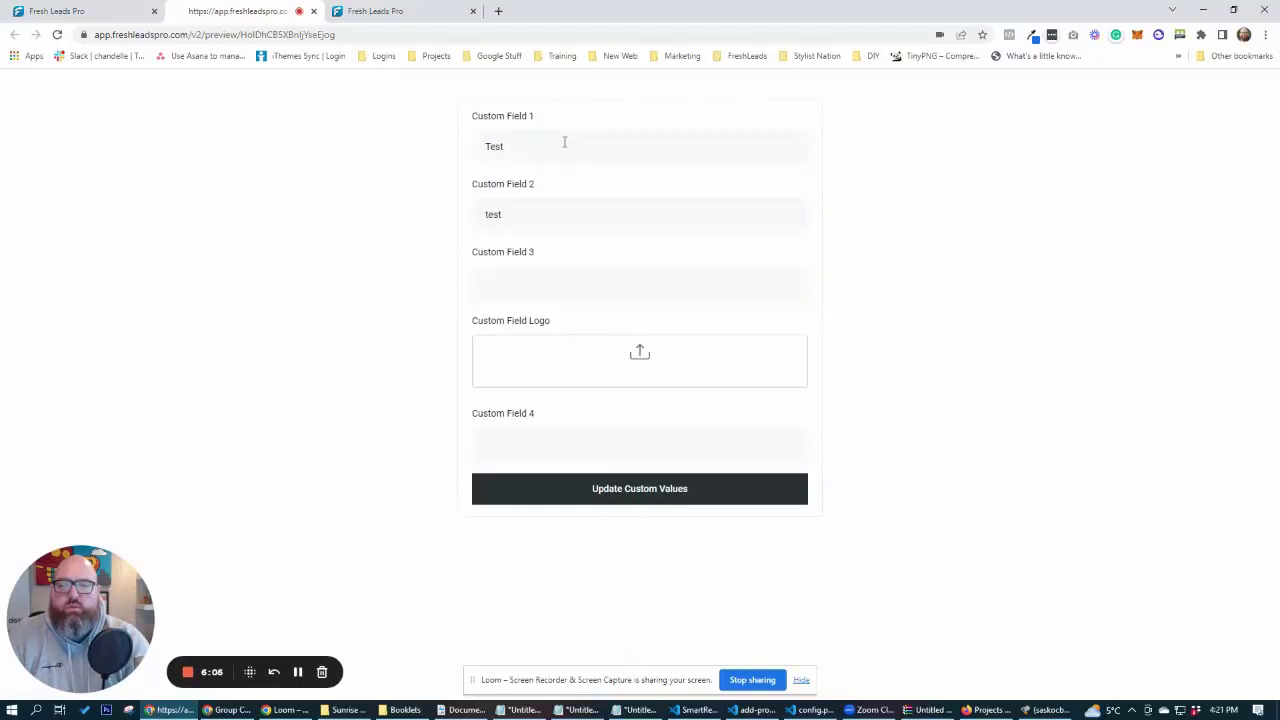
key("shift+Tab")
key("End")
type("2")
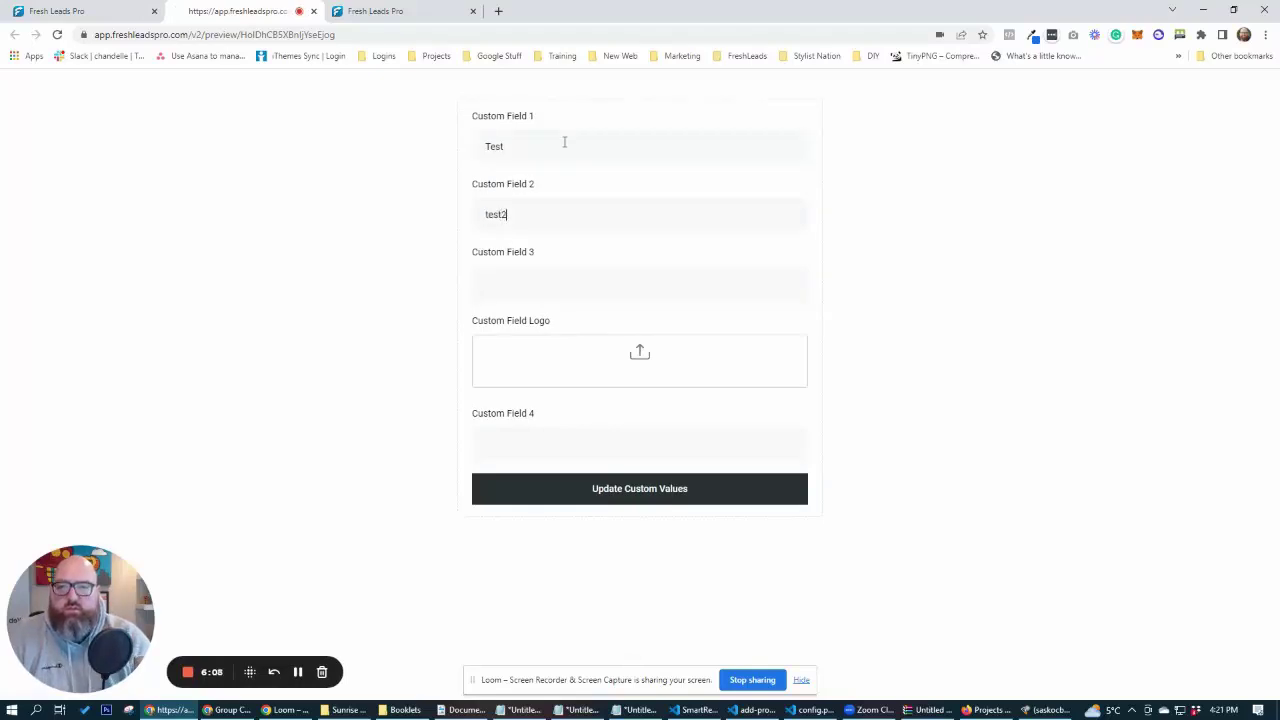
key("Tab")
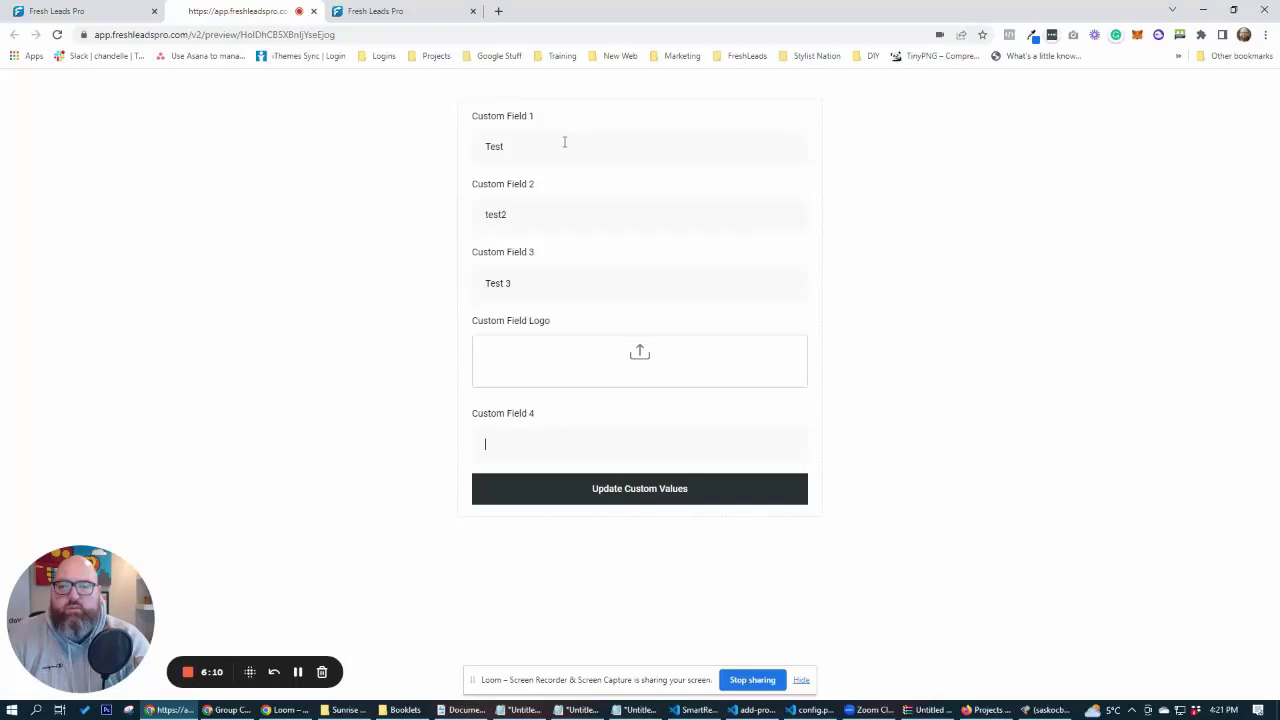
type("test")
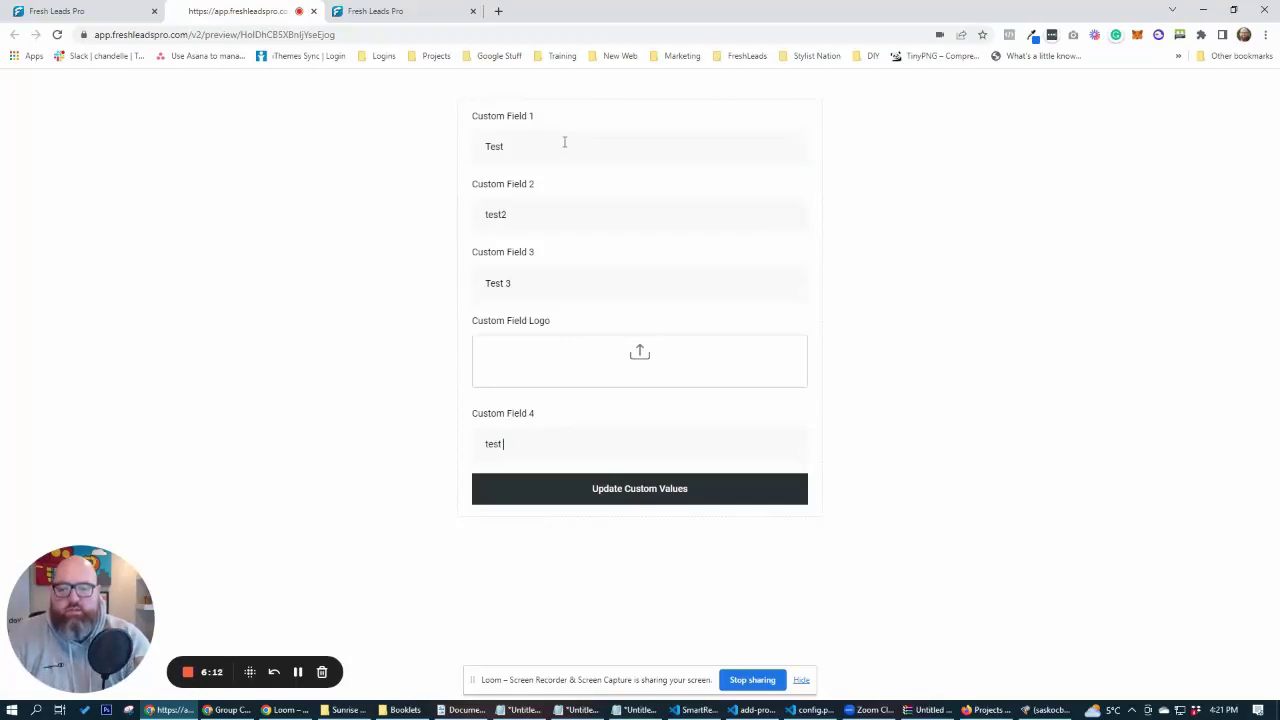
type(" 4")
left_click(645, 369)
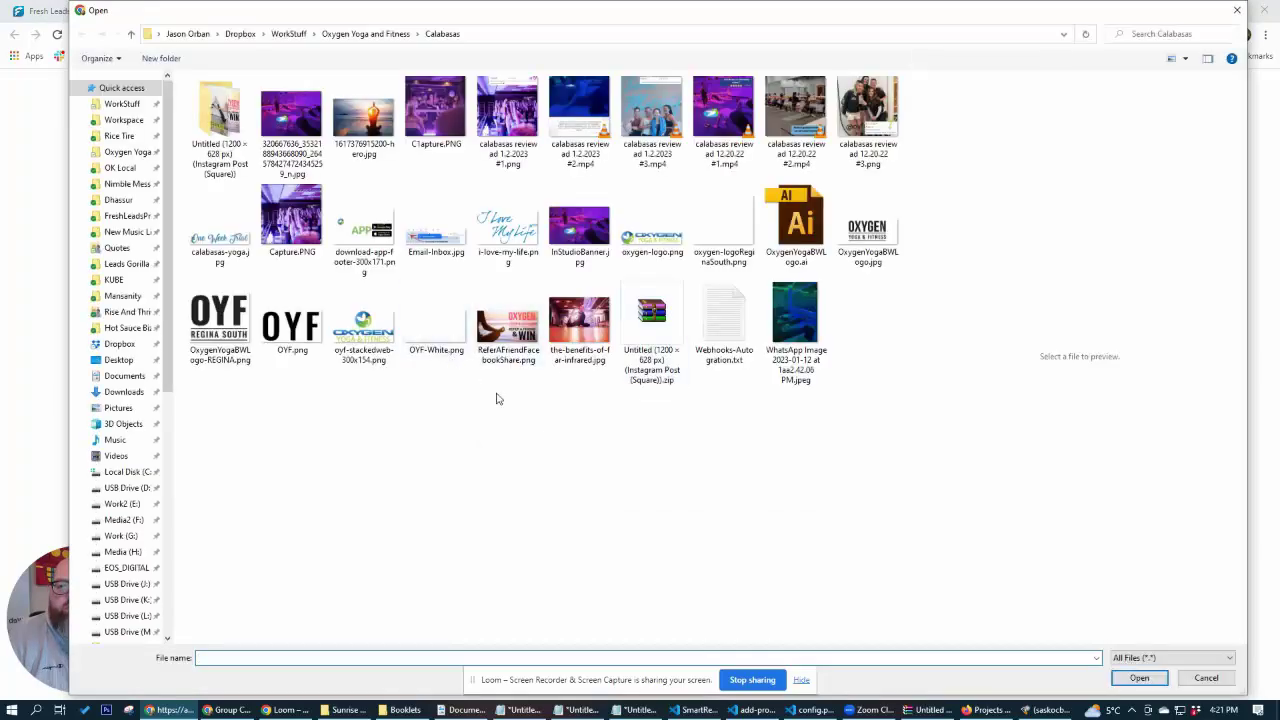
left_click(363, 325)
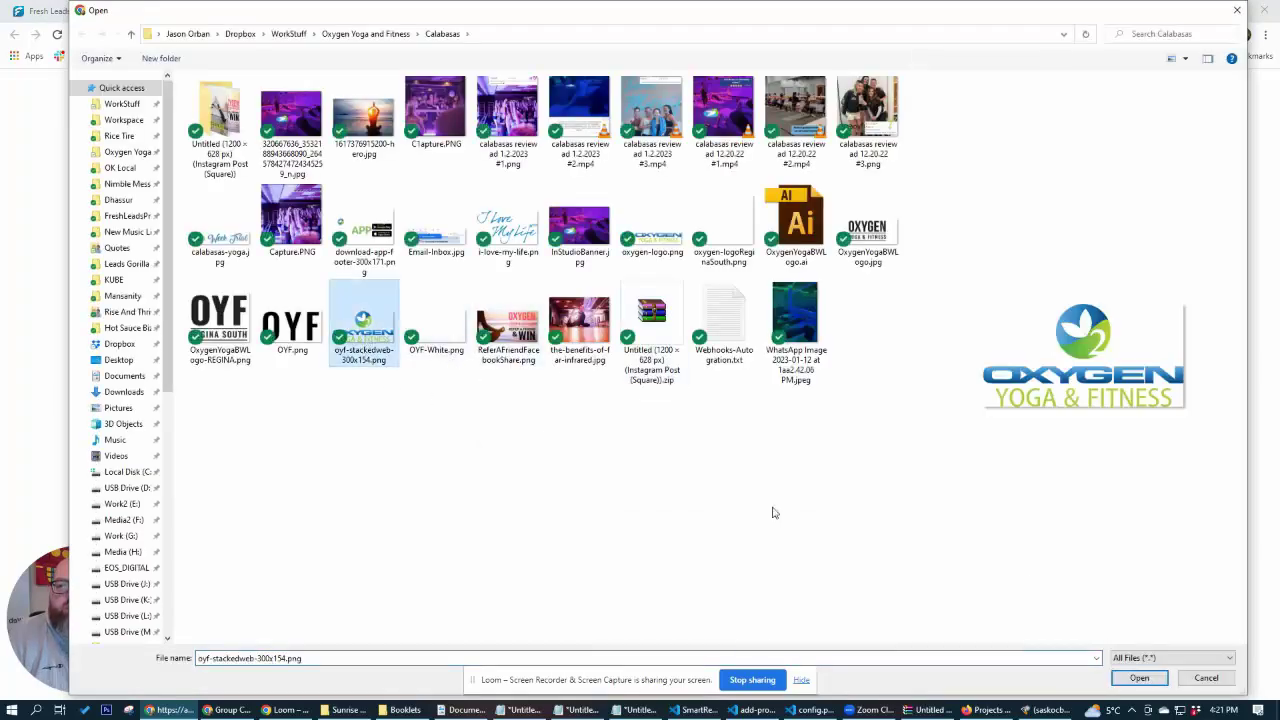
left_click(1135, 677)
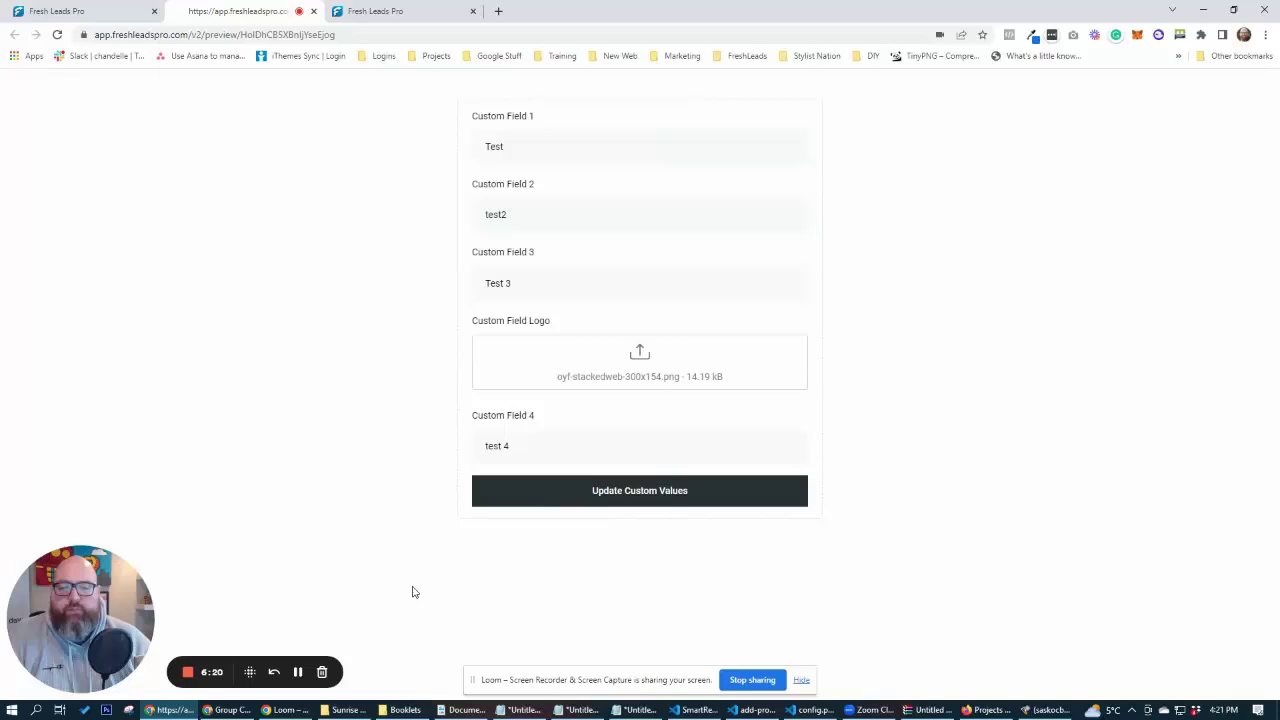
left_click(628, 497)
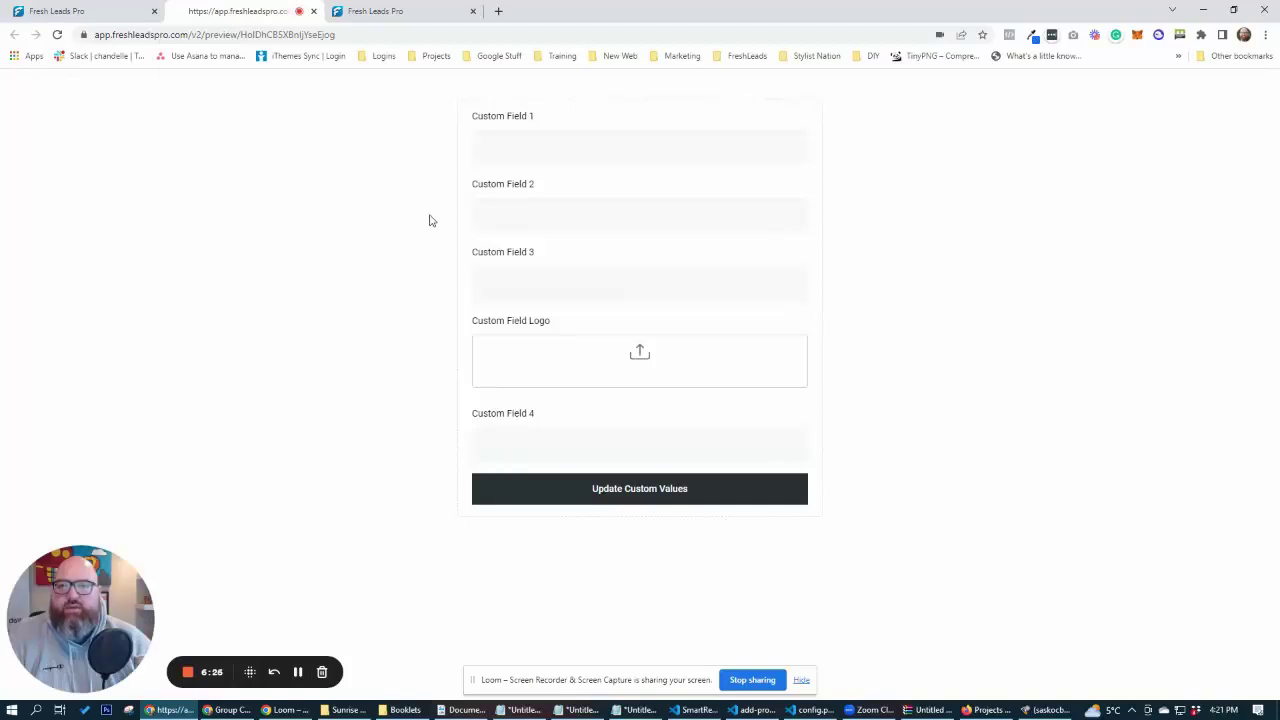
Step: Open Settings > Custom Values to view Test, test2, Test 3, test 4 and the logo URL
left_click(77, 11)
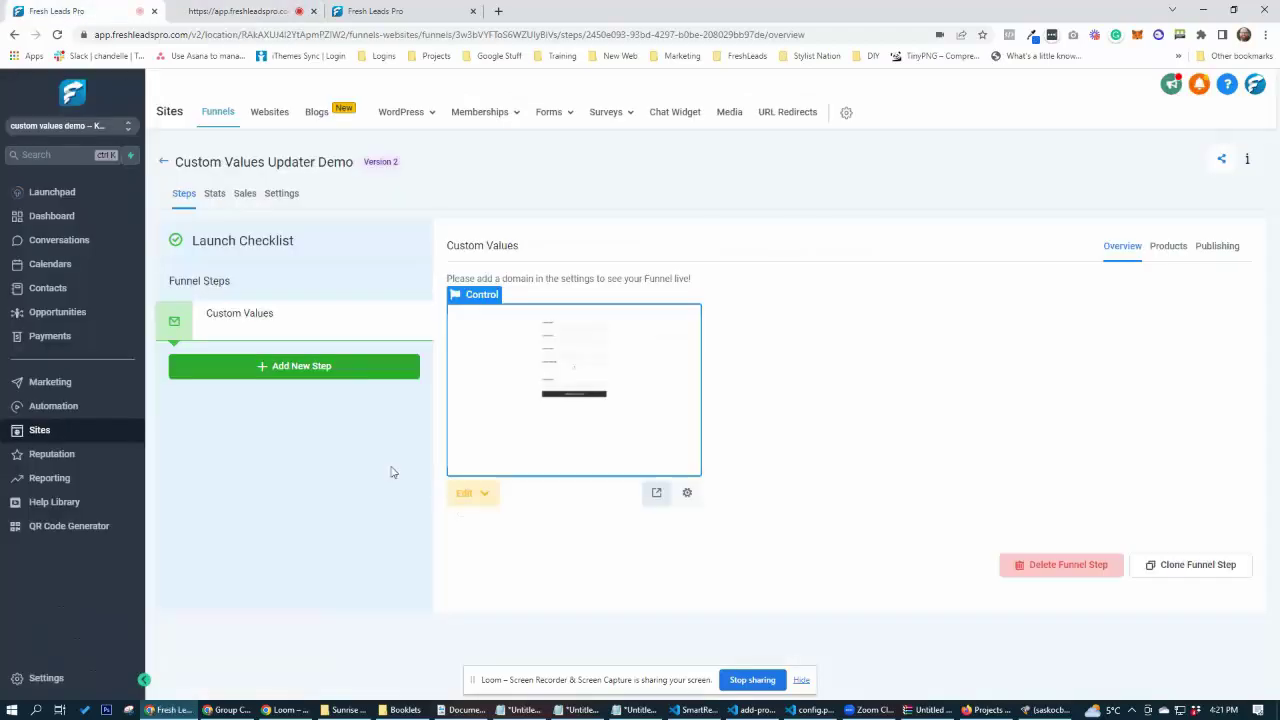
left_click_drag(63, 590, 207, 570)
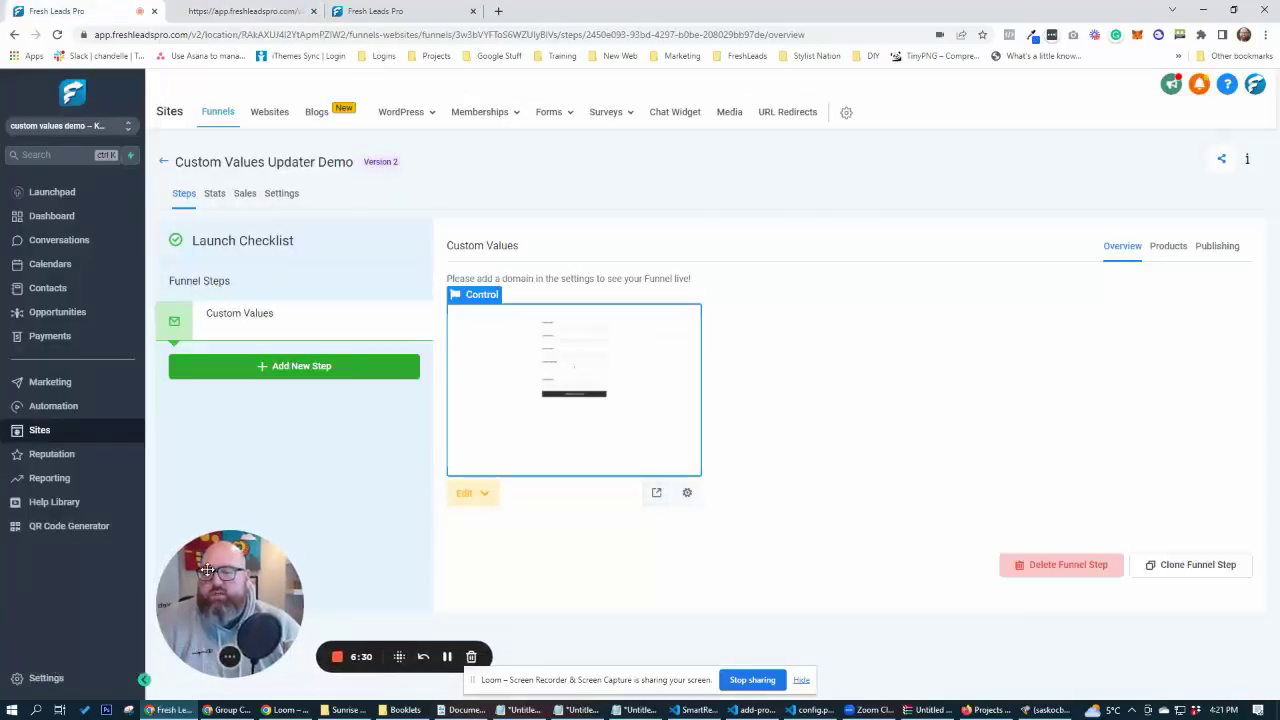
left_click(44, 679)
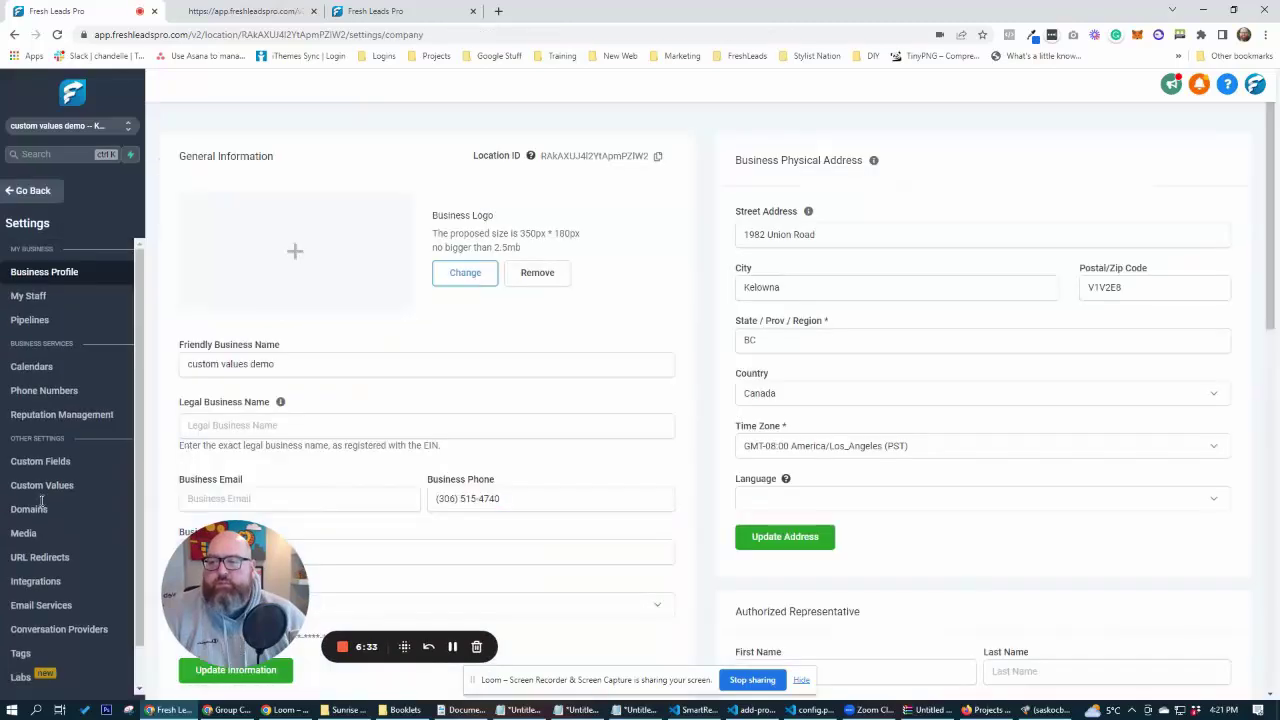
left_click(45, 486)
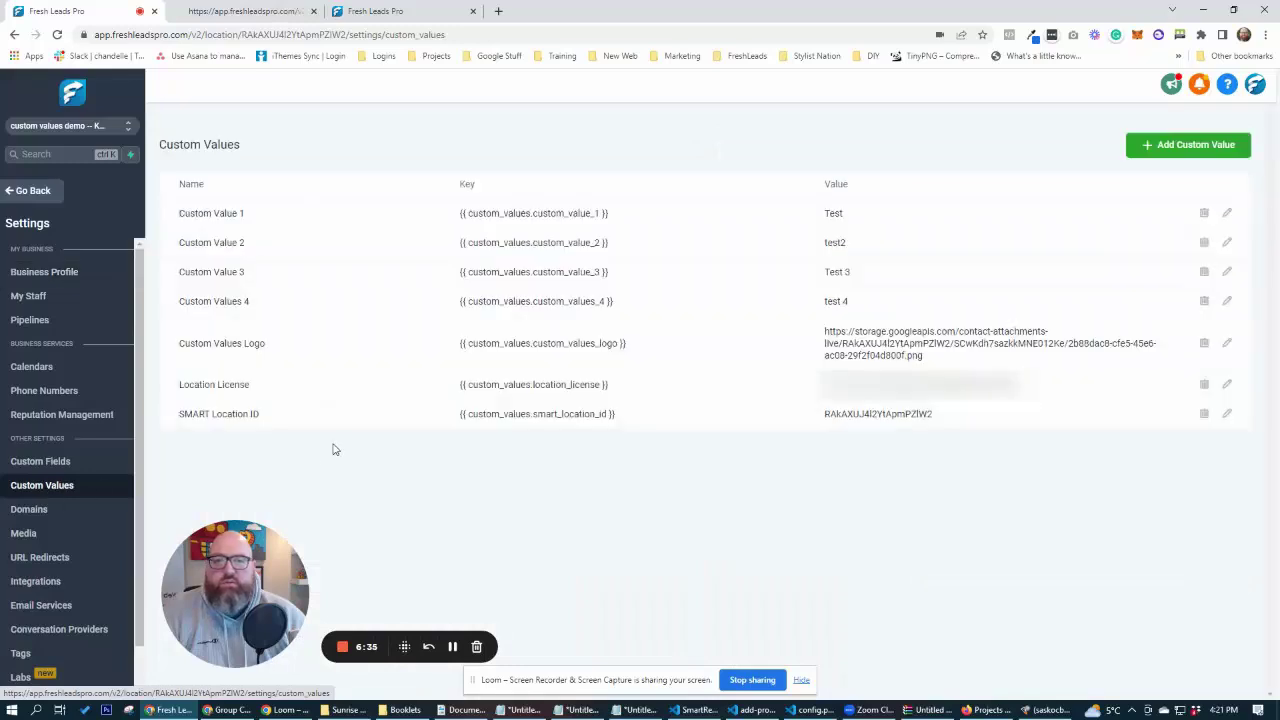